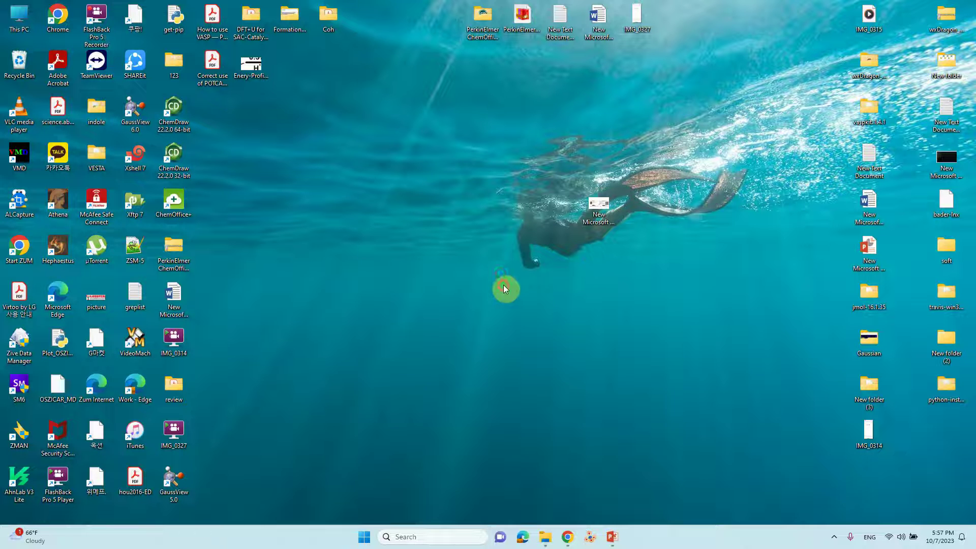
In File Explorer, browse drive C to the Opt folder inside YTSTUDIO, Gaussian-YT, Ir-Complex, Spindensity and Ir-comp.
click(545, 536)
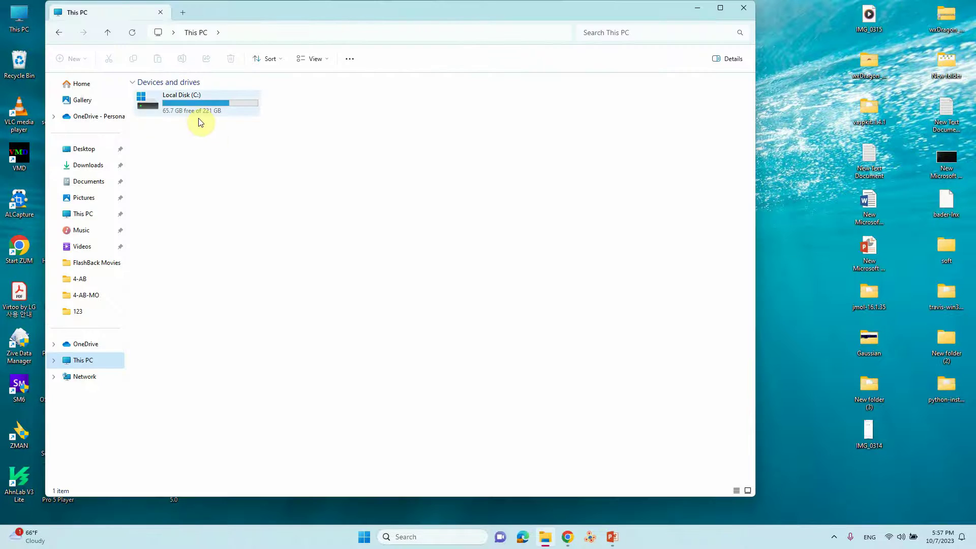
double_click(192, 106)
double_click(169, 97)
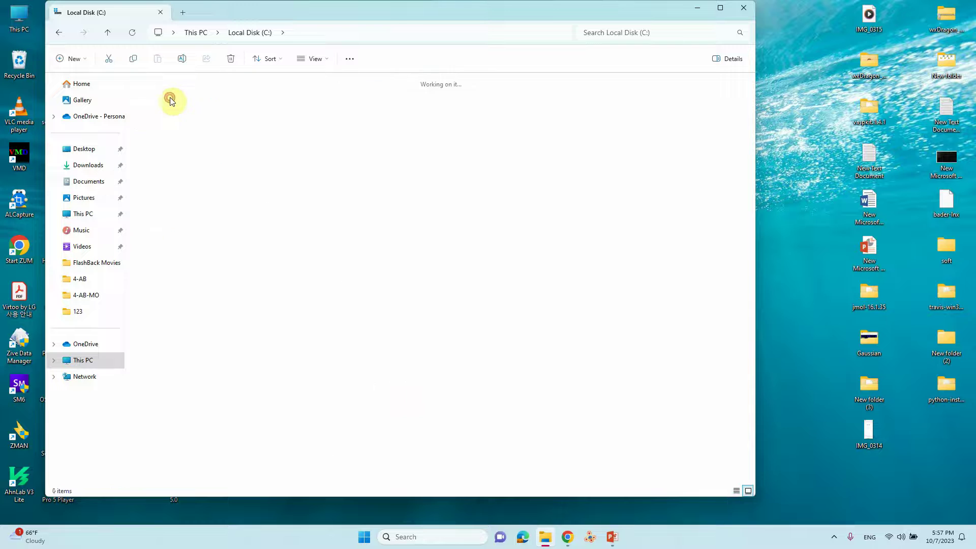
double_click(260, 95)
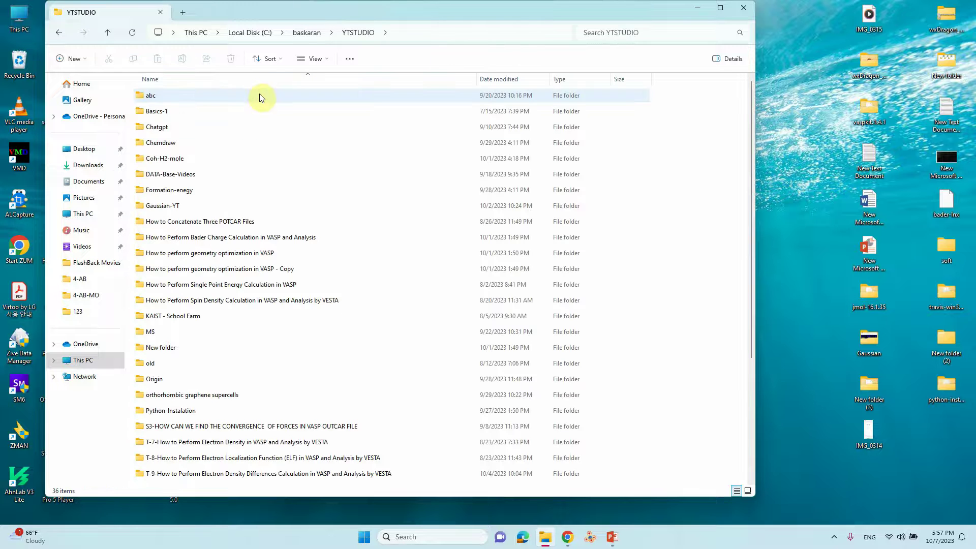
double_click(168, 206)
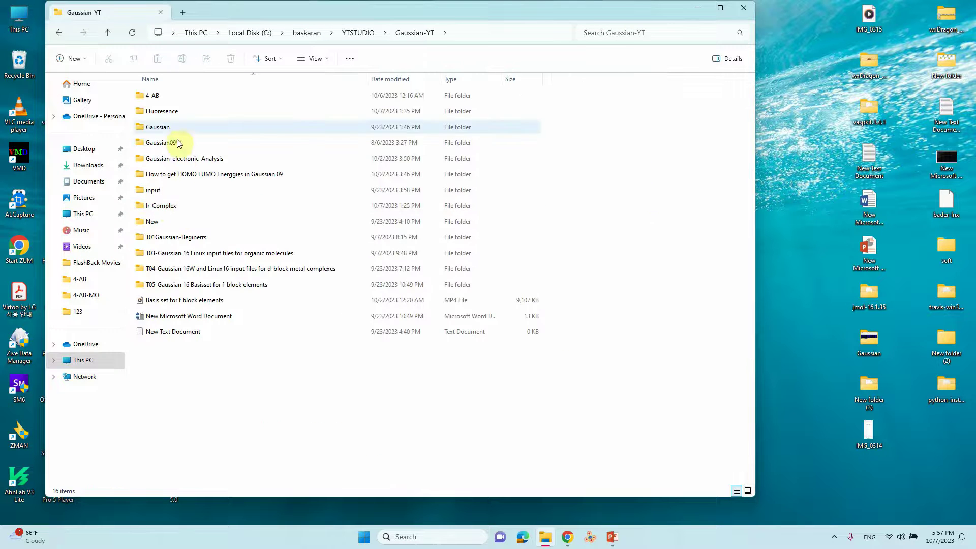
double_click(163, 207)
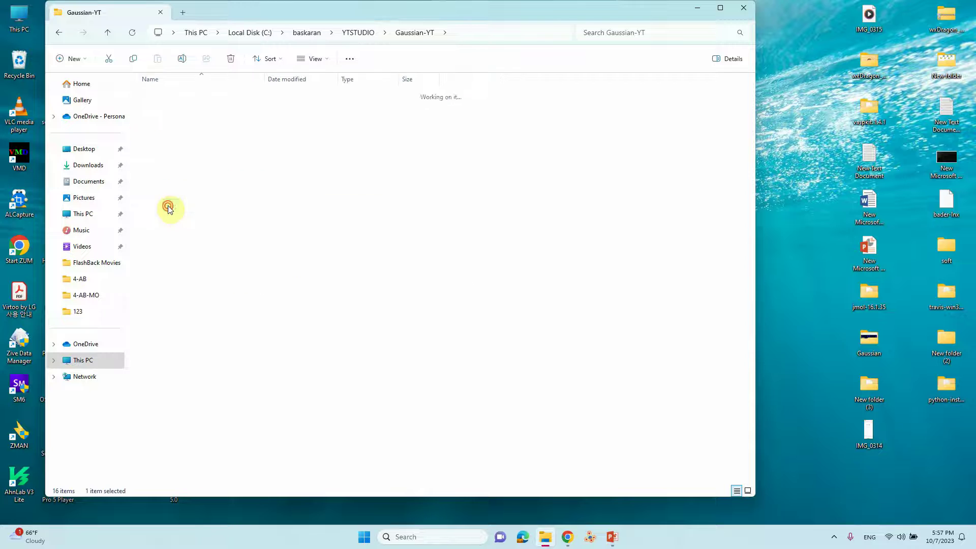
click(164, 96)
double_click(164, 99)
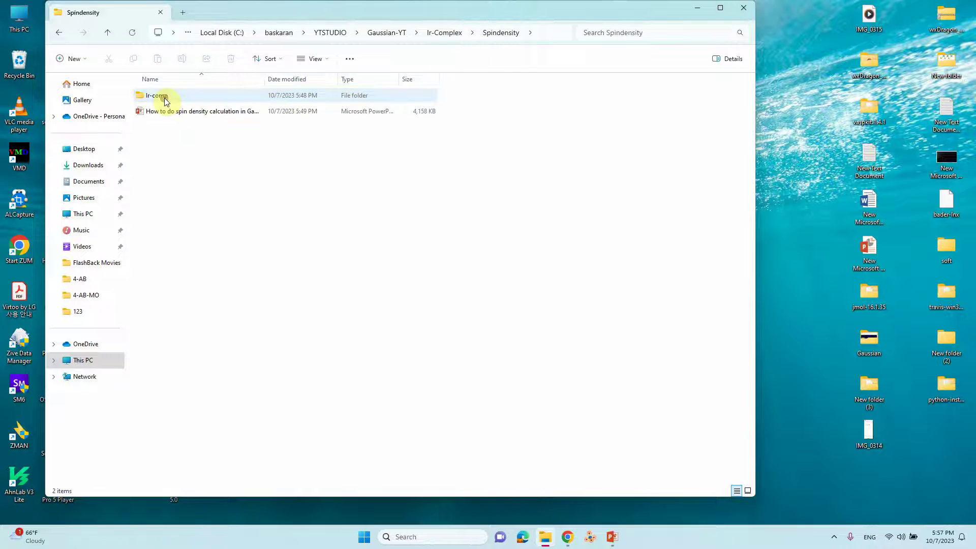
double_click(163, 98)
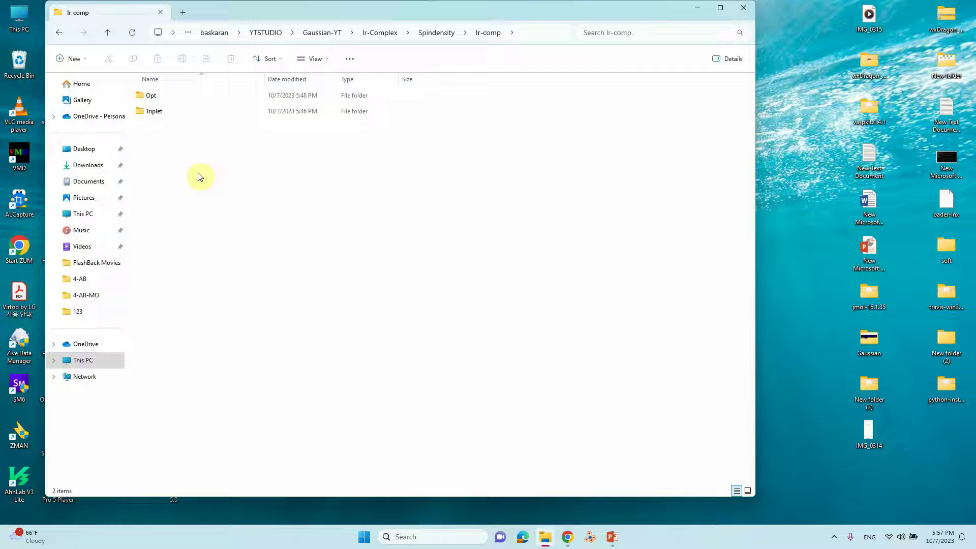
double_click(151, 96)
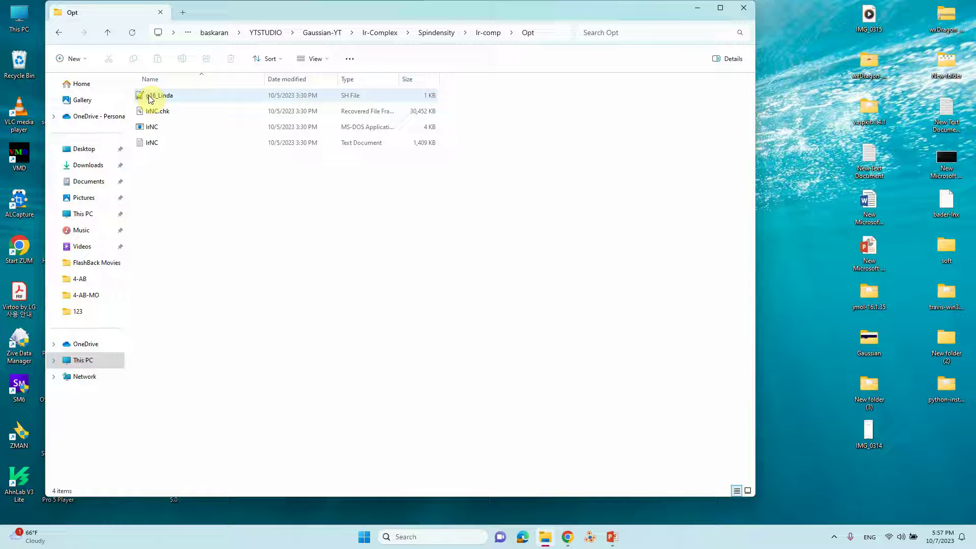
Launch GaussView and close its tips dialog and the empty new molecule window.
click(436, 538)
text(gaus)
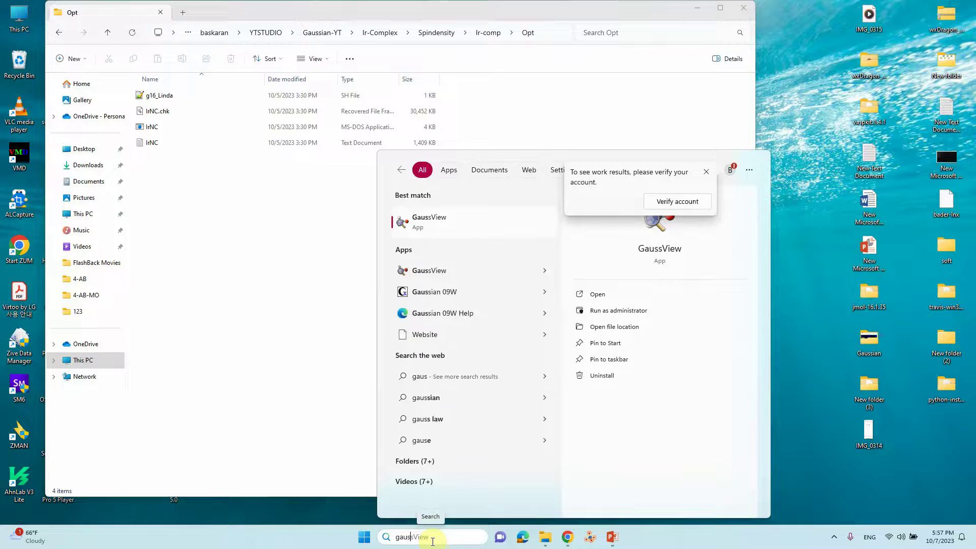
click(430, 222)
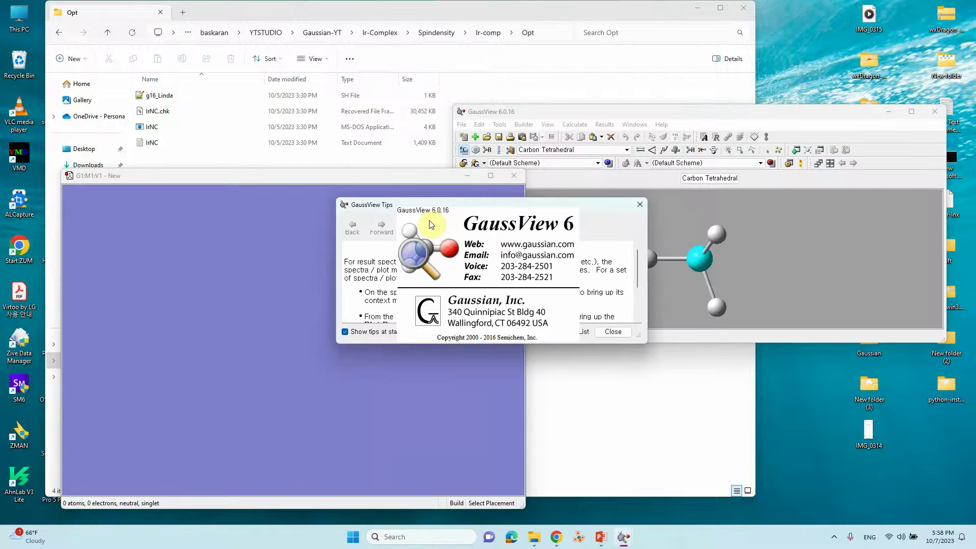
click(640, 209)
click(514, 175)
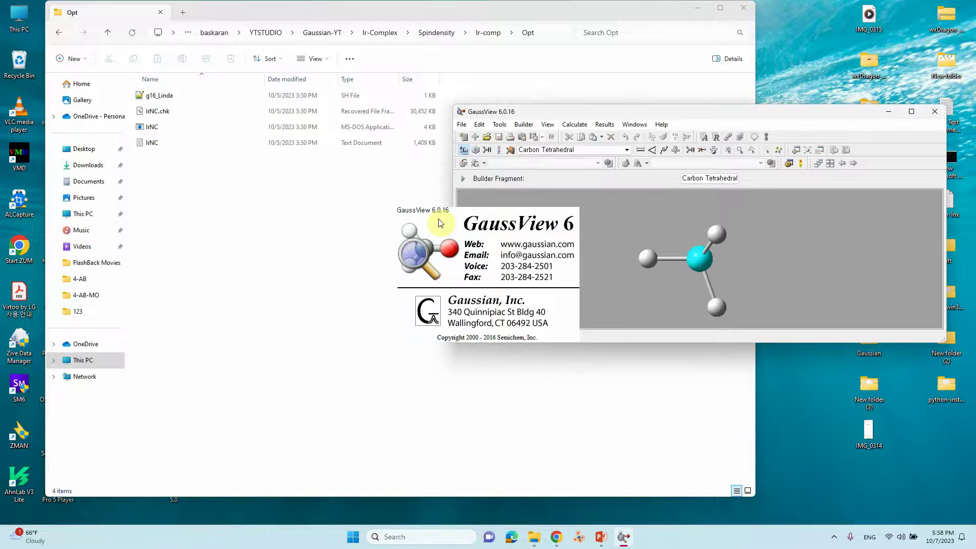
Load the IrNC.com input file from the Opt folder into GaussView and rotate the molecule to inspect it.
click(149, 127)
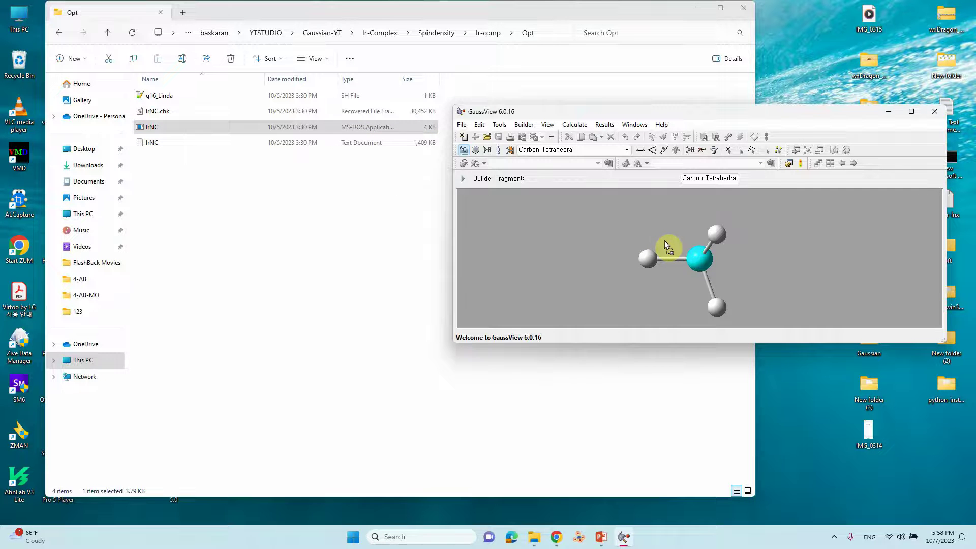
drag(664, 240, 664, 240)
drag(509, 292, 353, 380)
Load the IrNC.log output file into GaussView, move its window clear of the IrNC.com view and rotate the structure.
drag(158, 150, 612, 246)
click(449, 273)
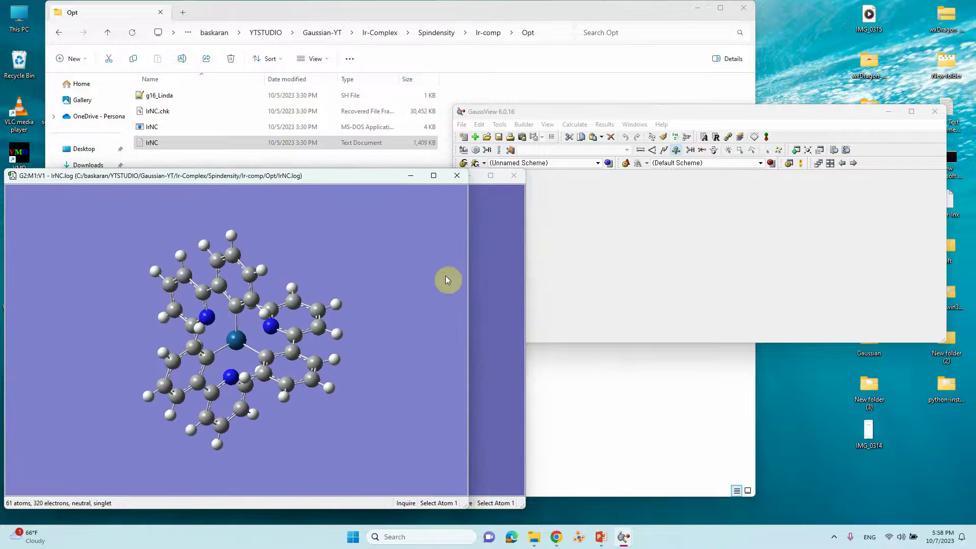
drag(311, 176, 666, 145)
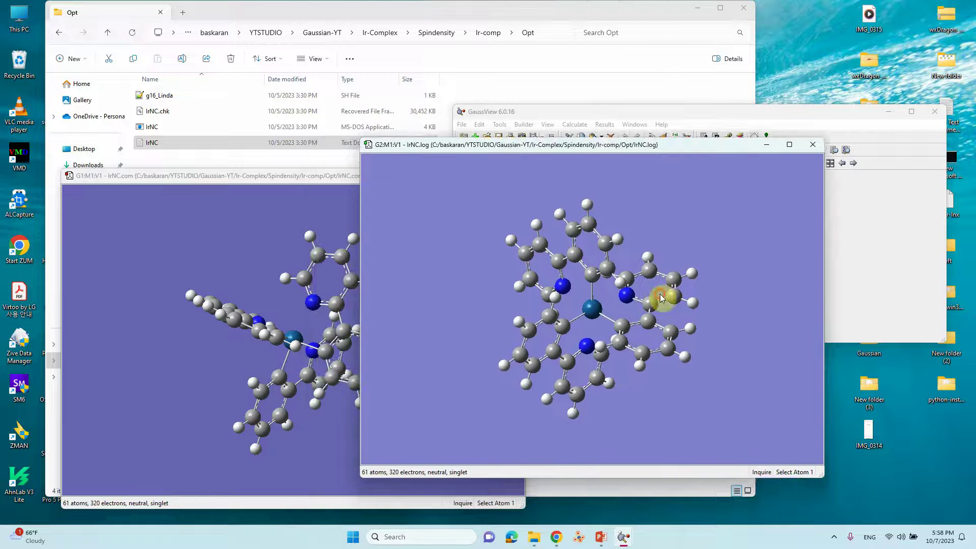
drag(661, 297, 654, 259)
Close the IrNC.com molecule window and rotate the IrNC.log structure to inspect it.
click(326, 188)
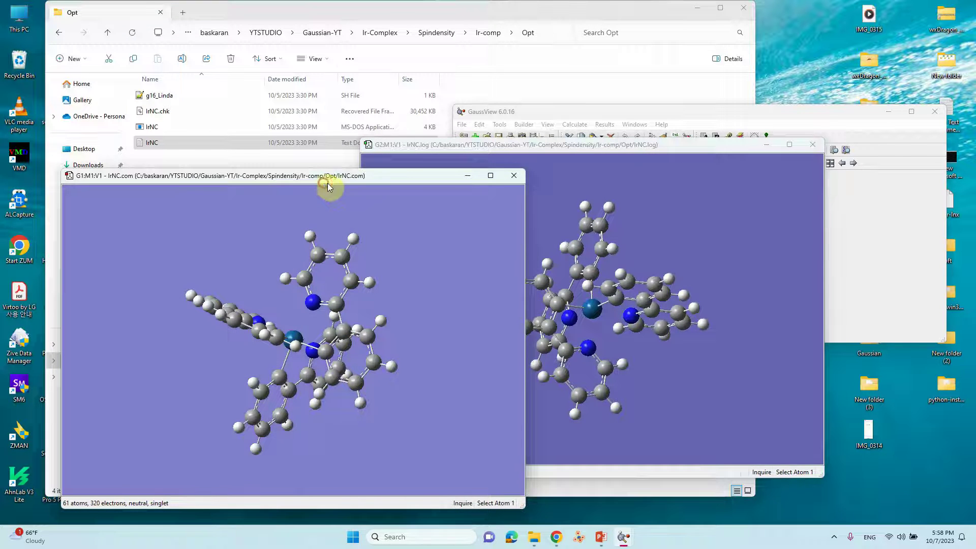
click(515, 176)
drag(519, 201, 566, 291)
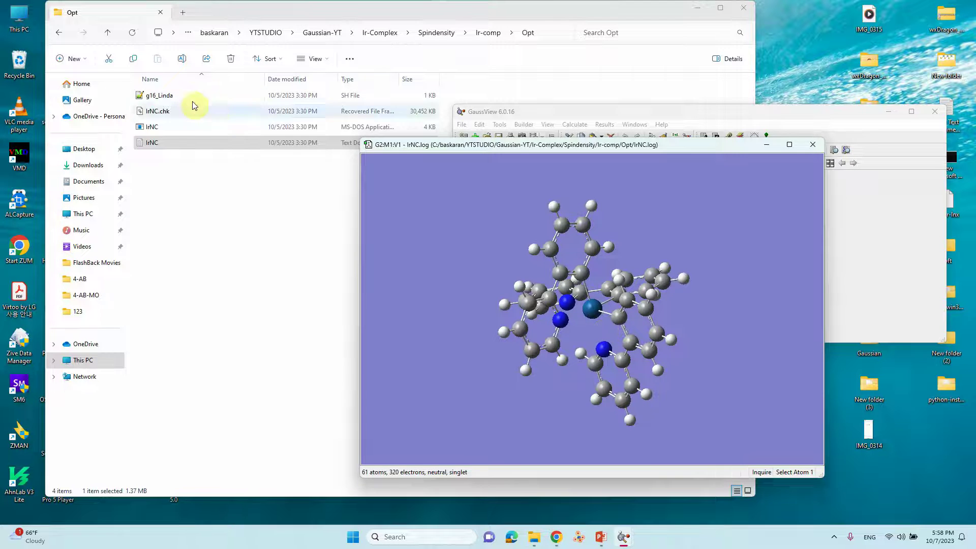
Open the IrNC.com input file from the Opt folder in Notepad++ and maximize the editor window.
click(152, 127)
right_click(156, 128)
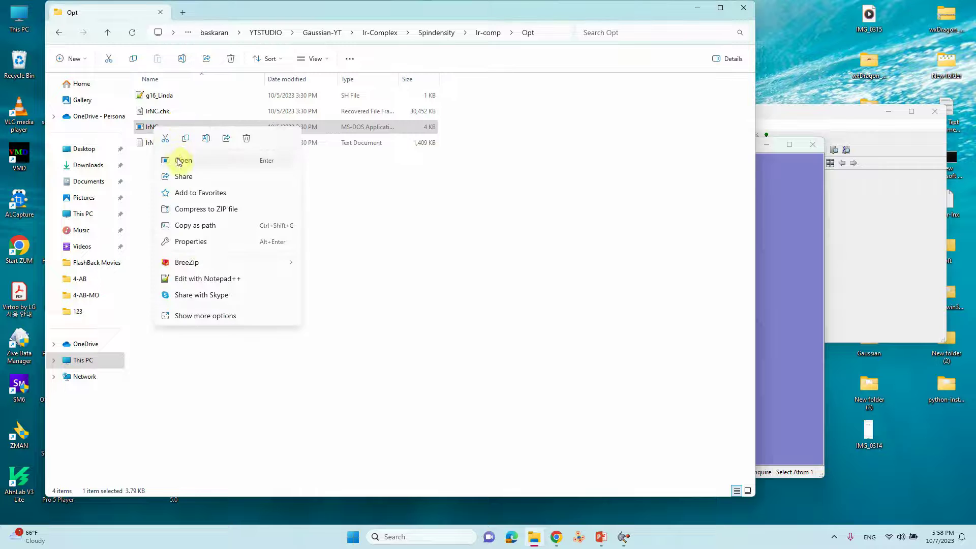
click(199, 281)
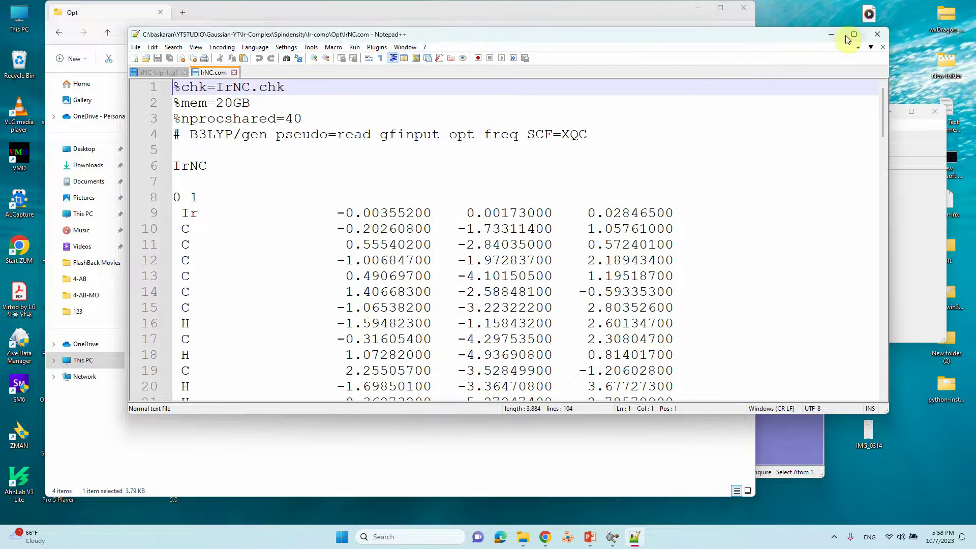
double_click(850, 38)
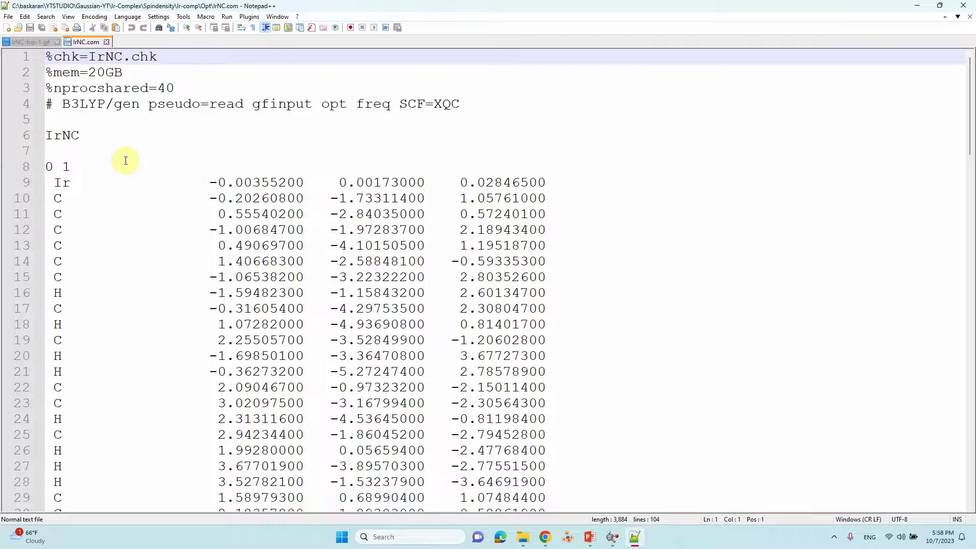
Examine the functional, opt, freq and SCF keywords in the route line, plus the charge and multiplicity line.
drag(105, 104, 56, 104)
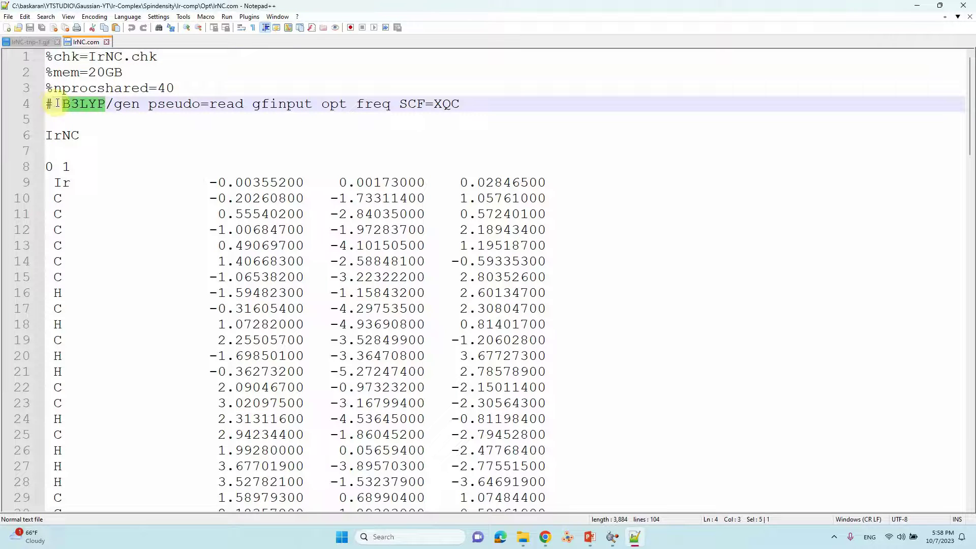
drag(322, 103, 348, 105)
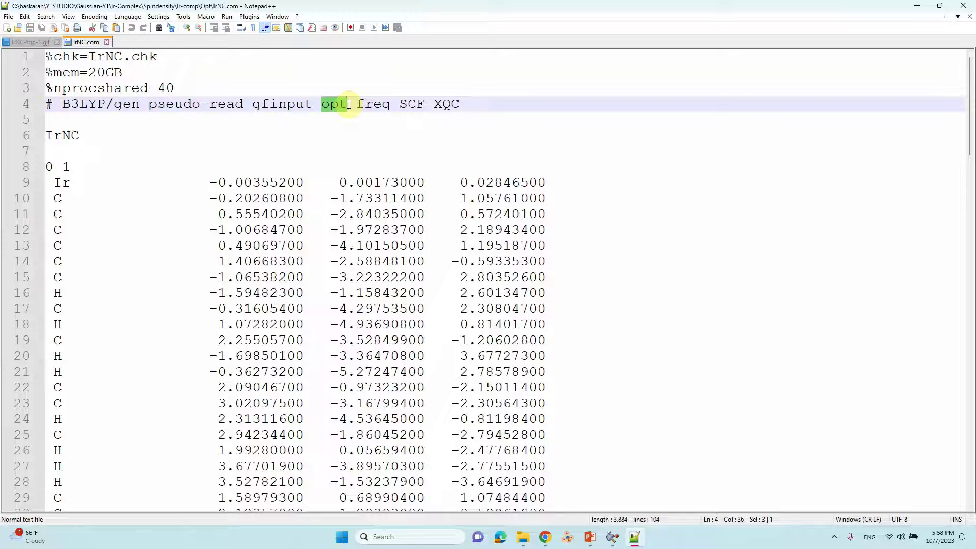
drag(356, 104, 392, 105)
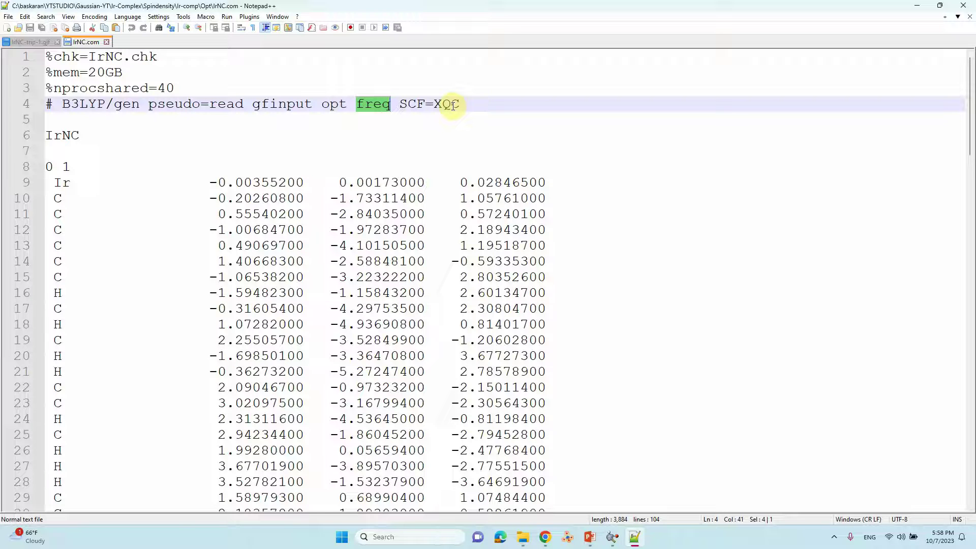
drag(456, 105, 400, 104)
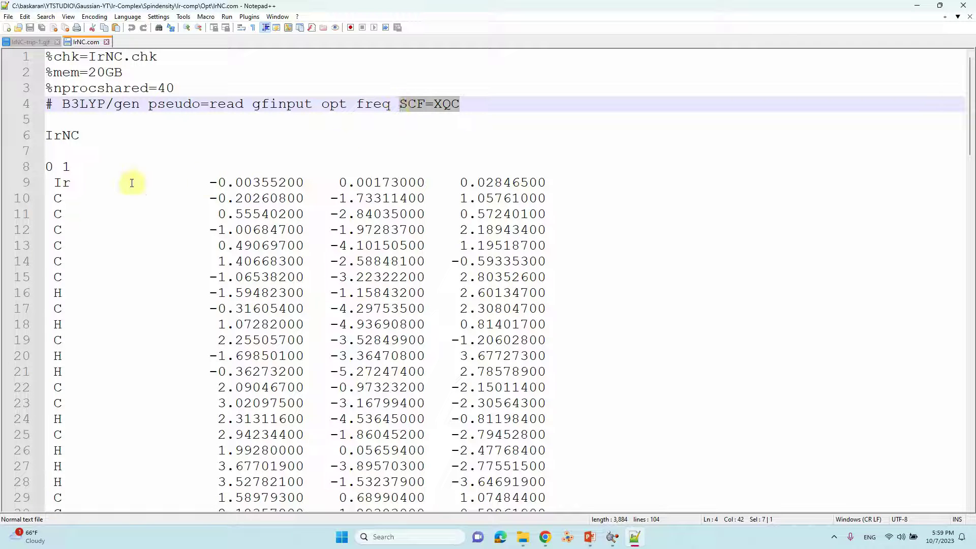
drag(54, 164, 45, 166)
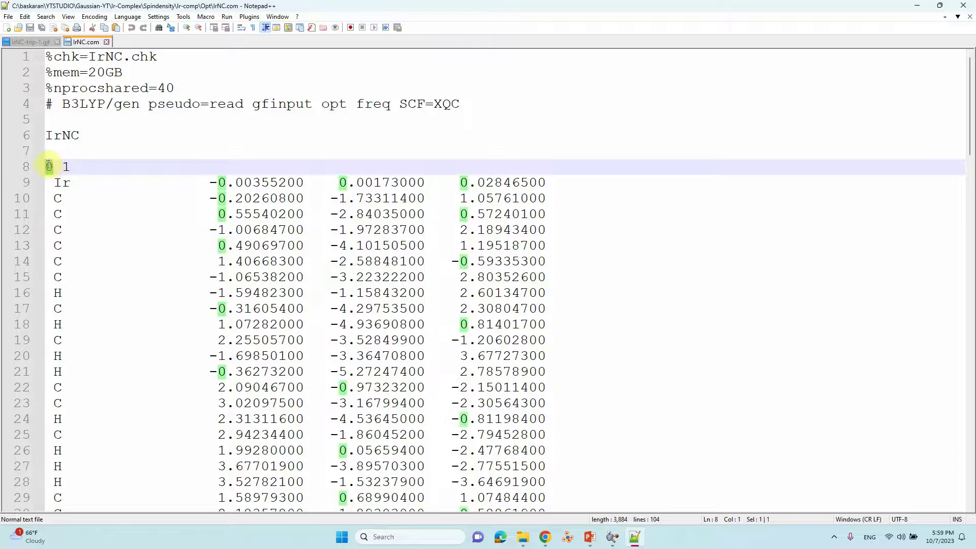
double_click(66, 167)
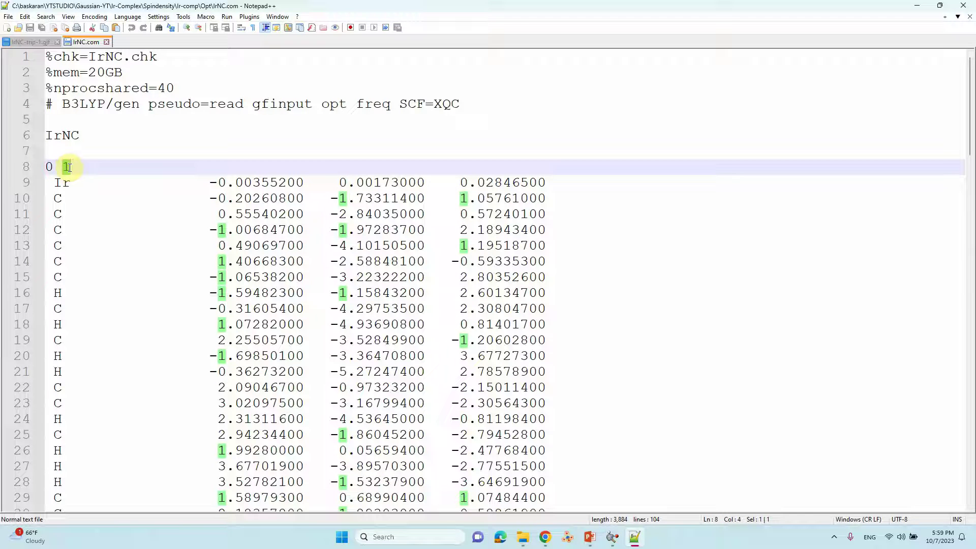
Examine the basis set and pseudopotential definitions for C, N, H and Ir below the atomic coordinates.
scroll(151, 227, down, 16)
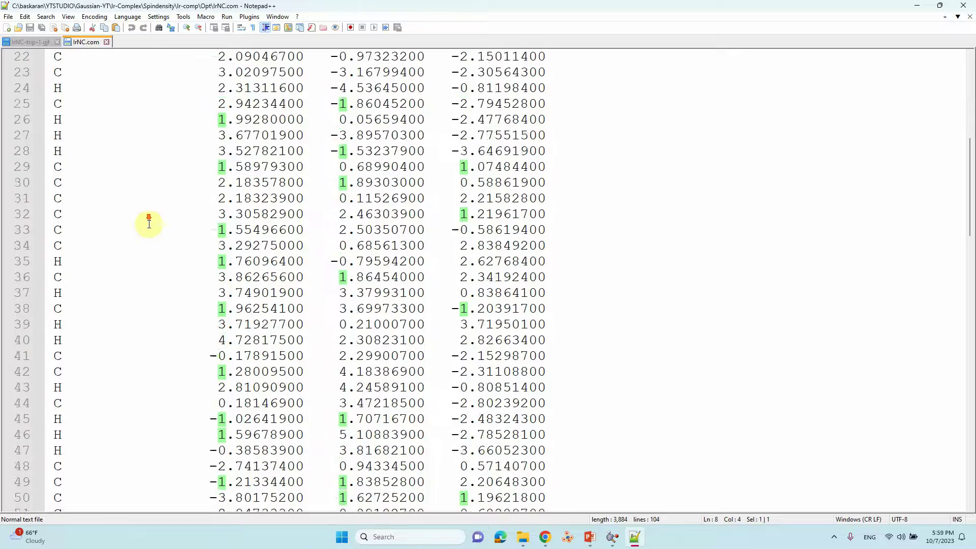
scroll(150, 228, down, 6)
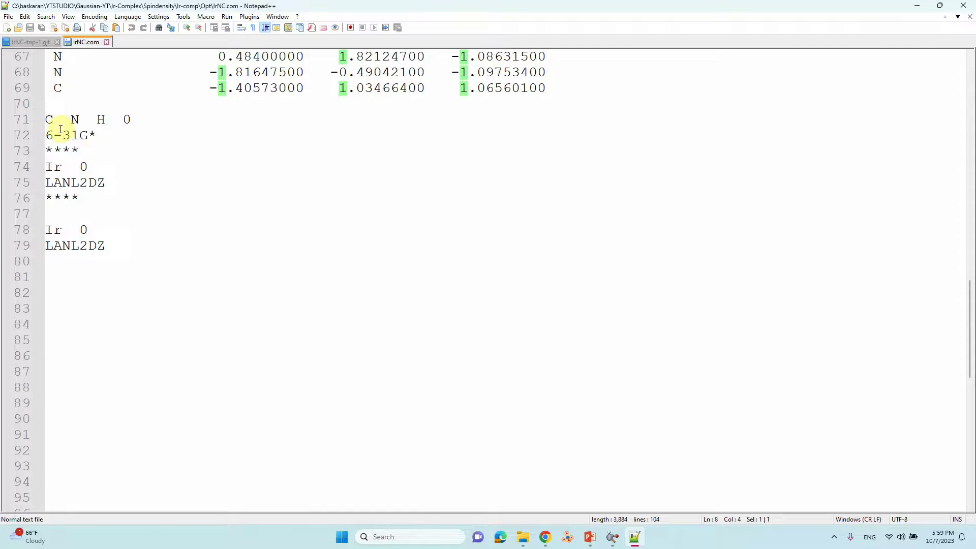
drag(50, 120, 102, 120)
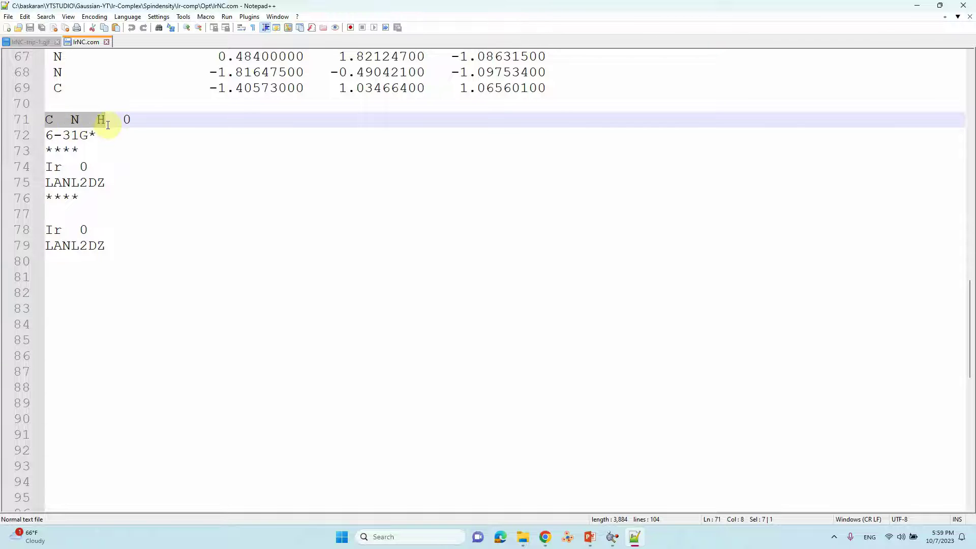
click(123, 120)
click(77, 136)
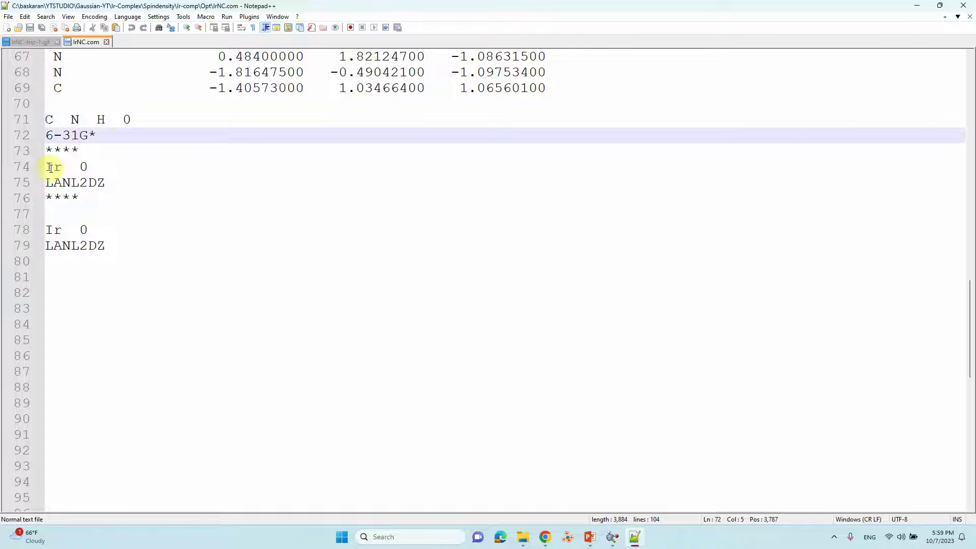
drag(46, 183, 109, 182)
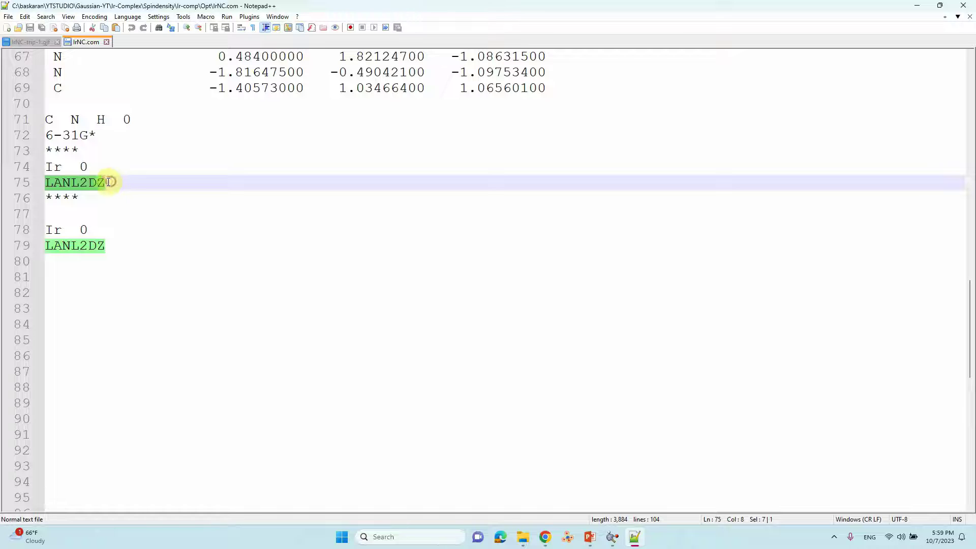
click(87, 166)
click(52, 198)
click(80, 200)
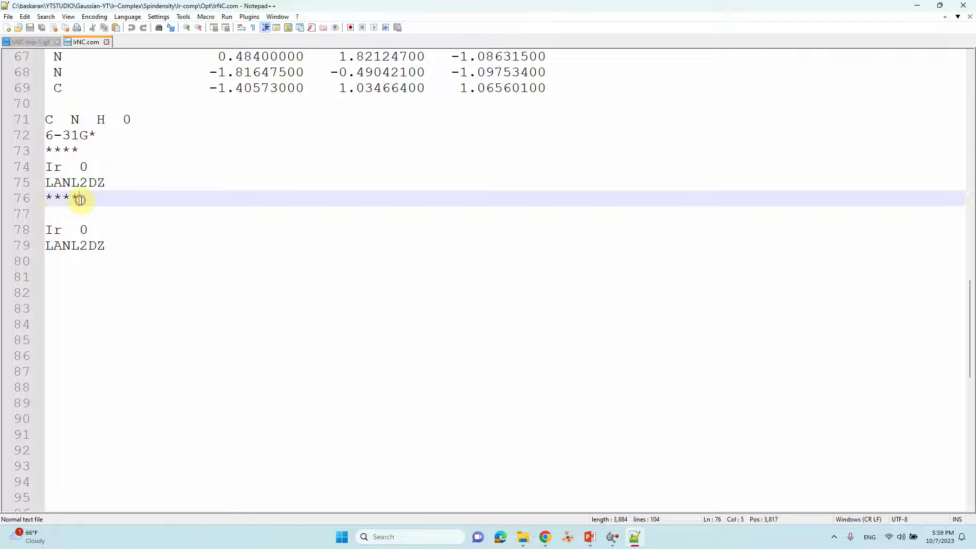
click(56, 233)
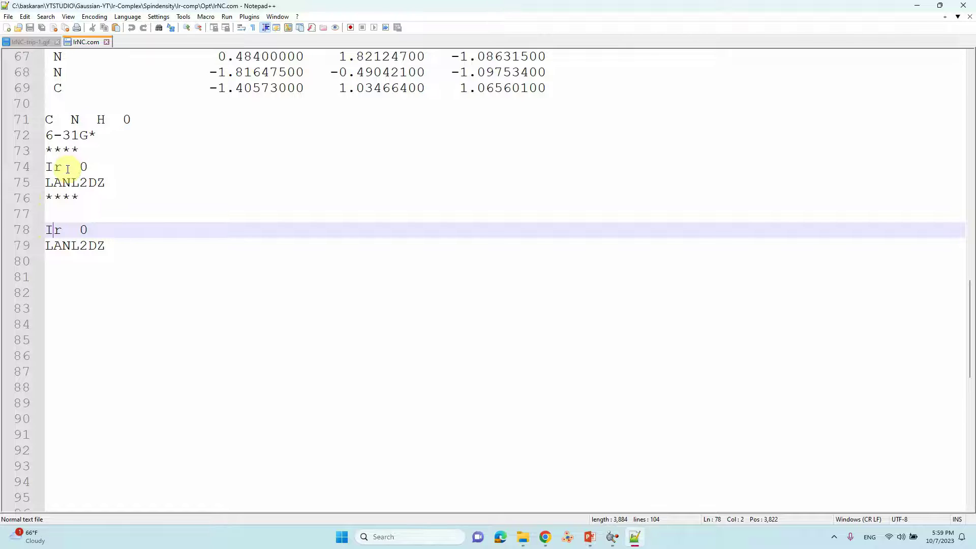
Add five blank lines after the final LANL2DZ line, save IrNC.com and minimize the editor.
click(114, 246)
key(Return)
key(Return)
key(Return)
key(Return)
key(Return)
scroll(137, 204, up, 20)
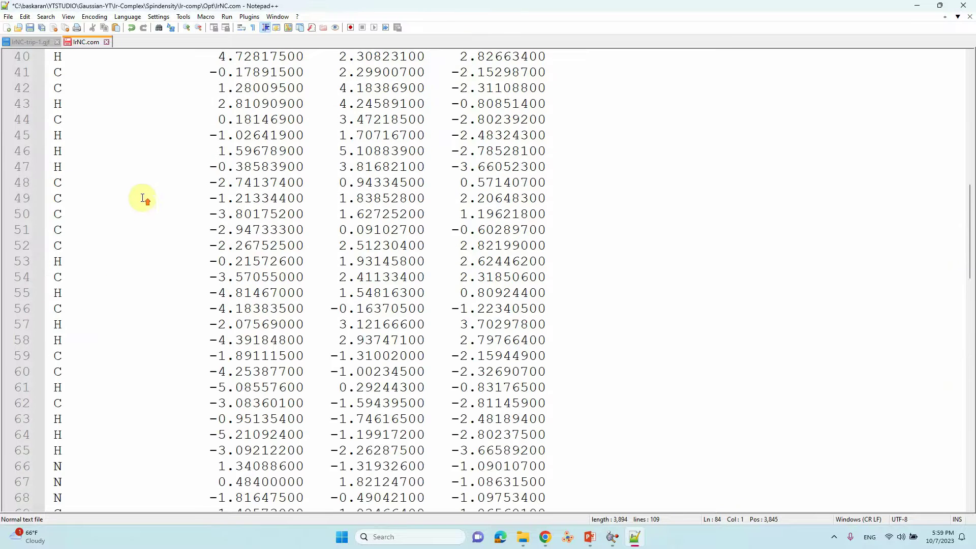
click(31, 29)
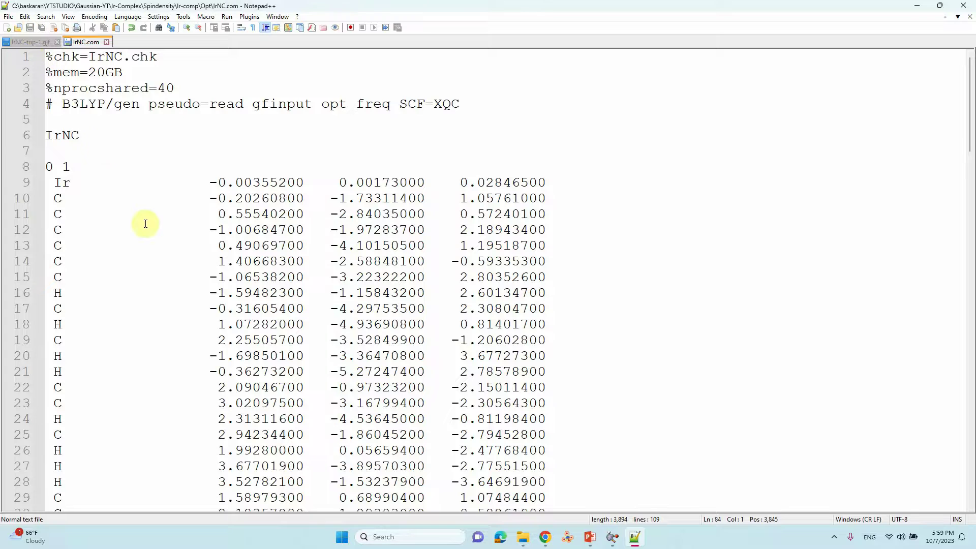
click(918, 6)
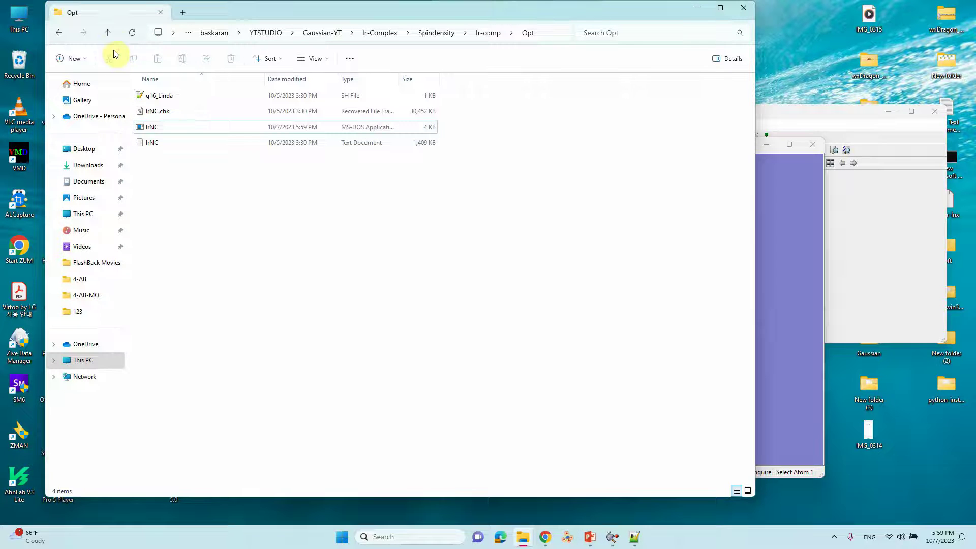
Open the IrNC.com input file from the Triplet folder under Ir-comp in Notepad++.
click(108, 32)
double_click(157, 112)
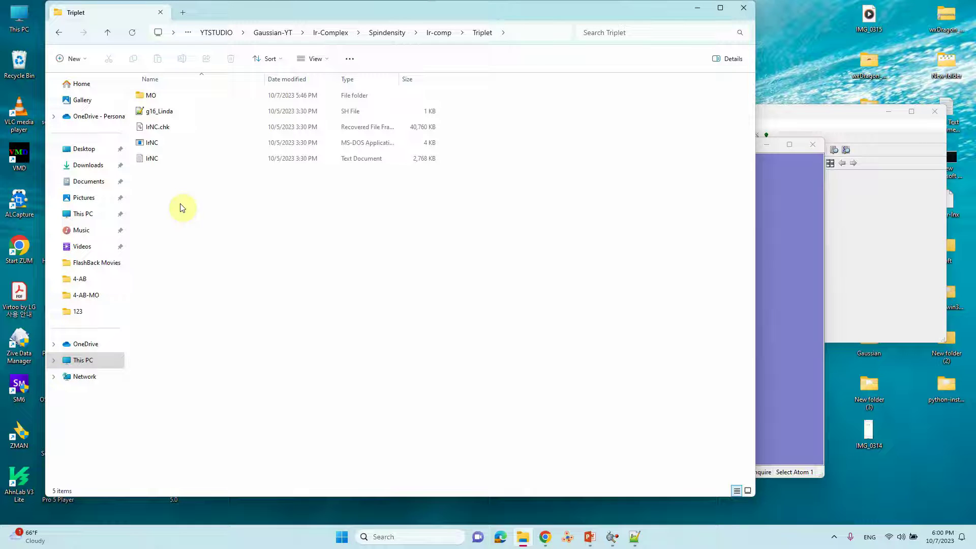
click(146, 142)
right_click(145, 142)
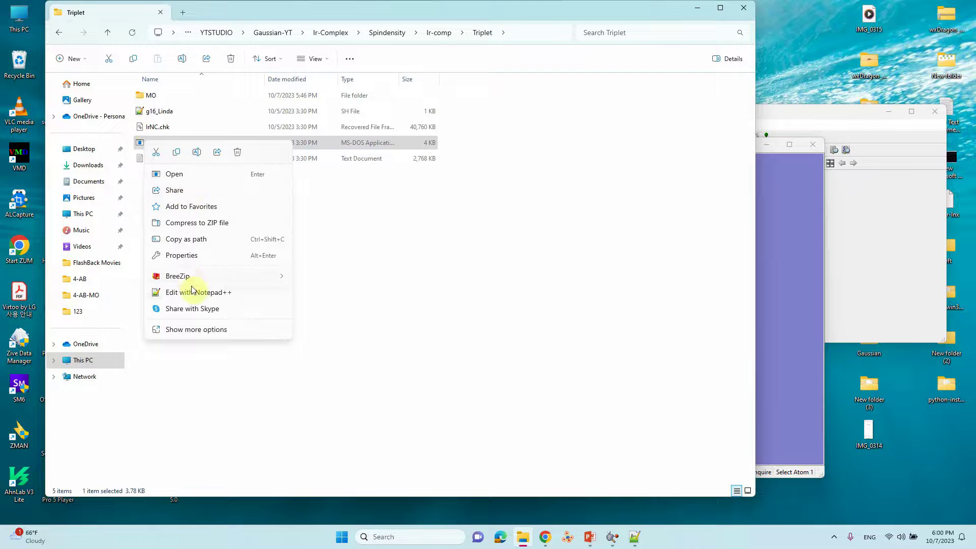
click(191, 292)
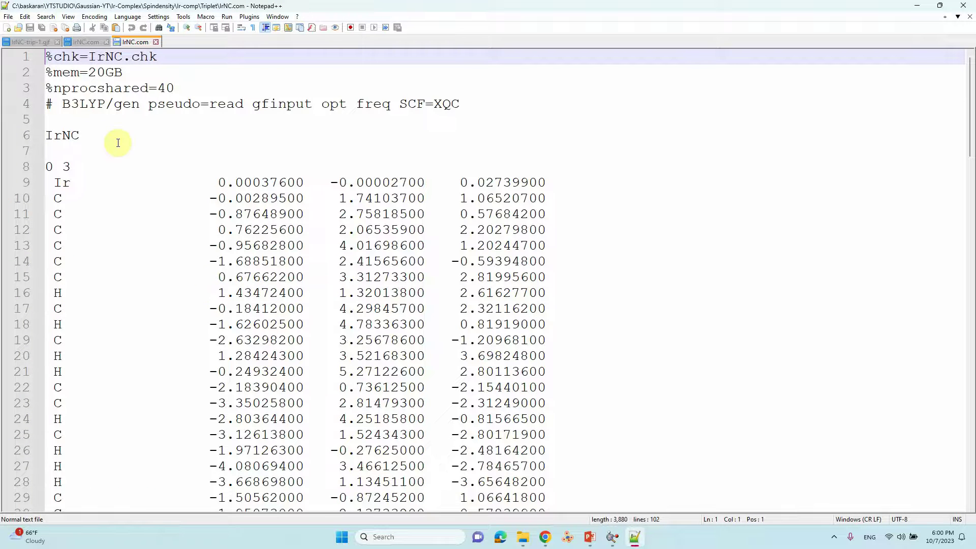
Examine the charge and multiplicity line, plus the basis set and pseudopotential block below the coordinates of the triplet input.
click(53, 166)
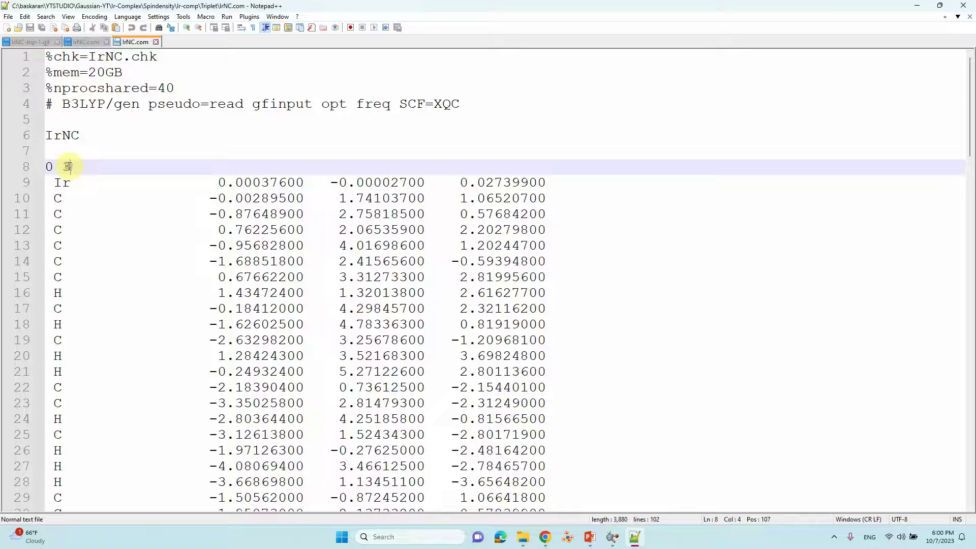
drag(69, 167, 66, 166)
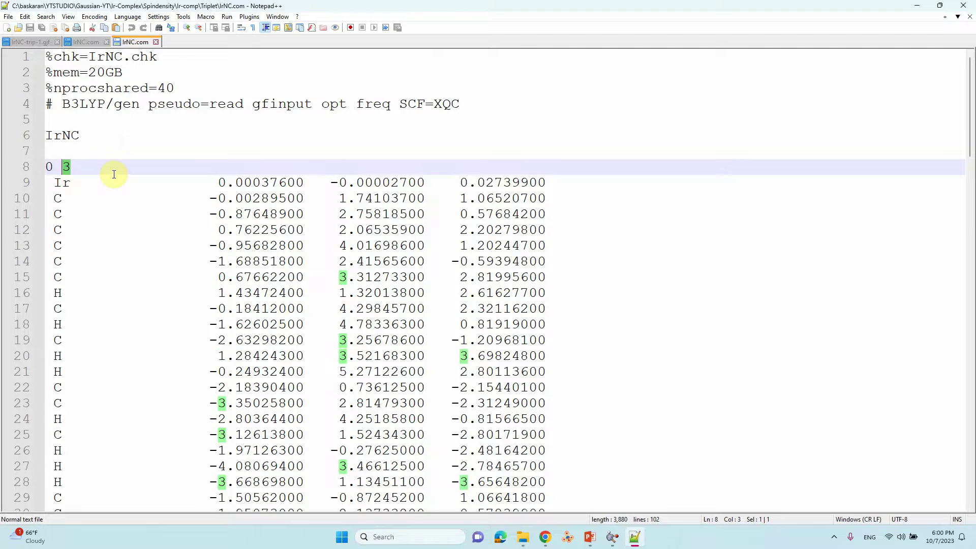
scroll(114, 174, down, 20)
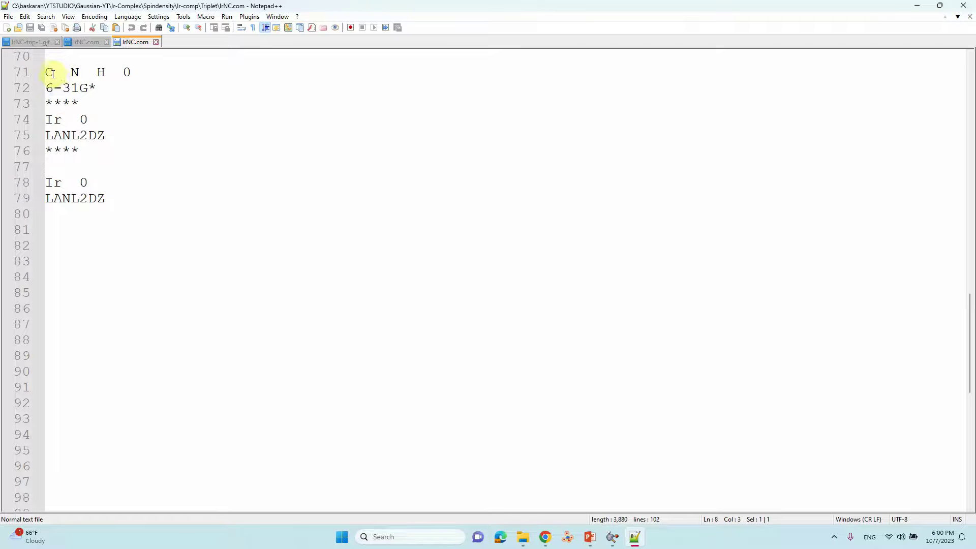
click(29, 75)
drag(49, 75, 114, 207)
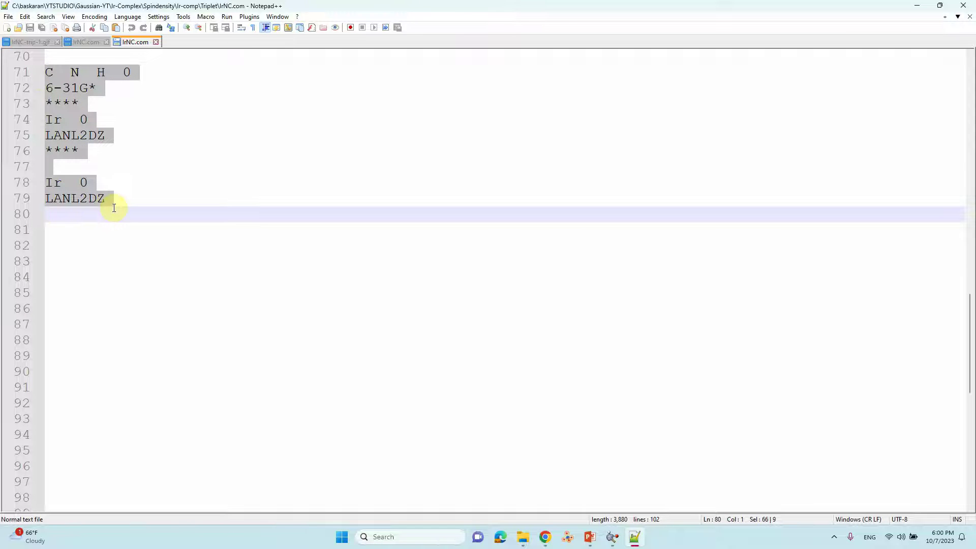
Examine the functional and remaining keywords in the triplet input's route line, and minimize the editor.
scroll(150, 198, up, 20)
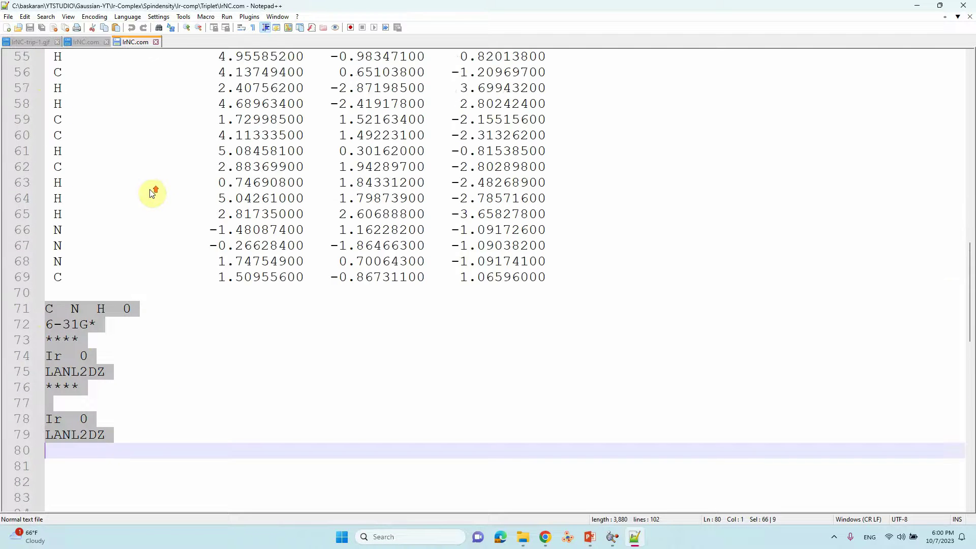
drag(105, 104, 64, 105)
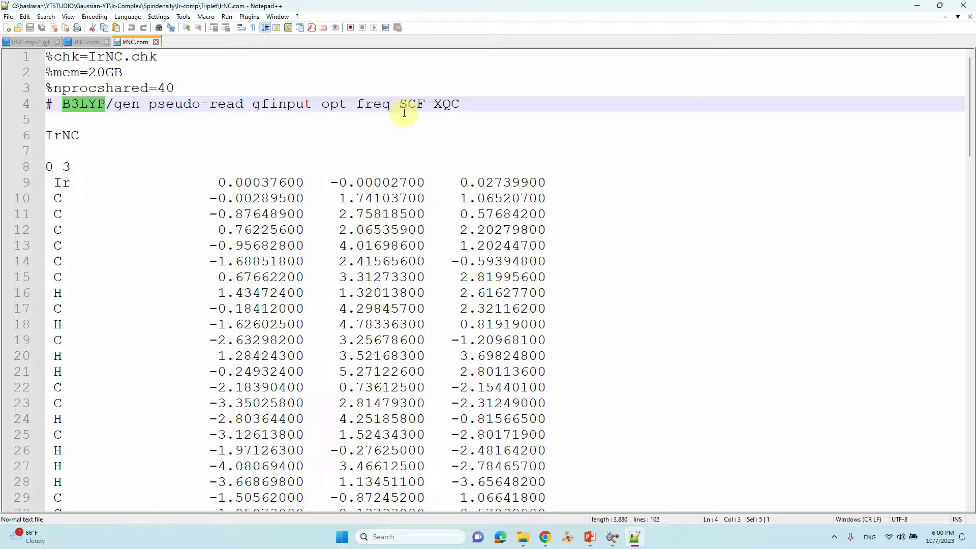
scroll(405, 153, down, 6)
scroll(393, 246, up, 5)
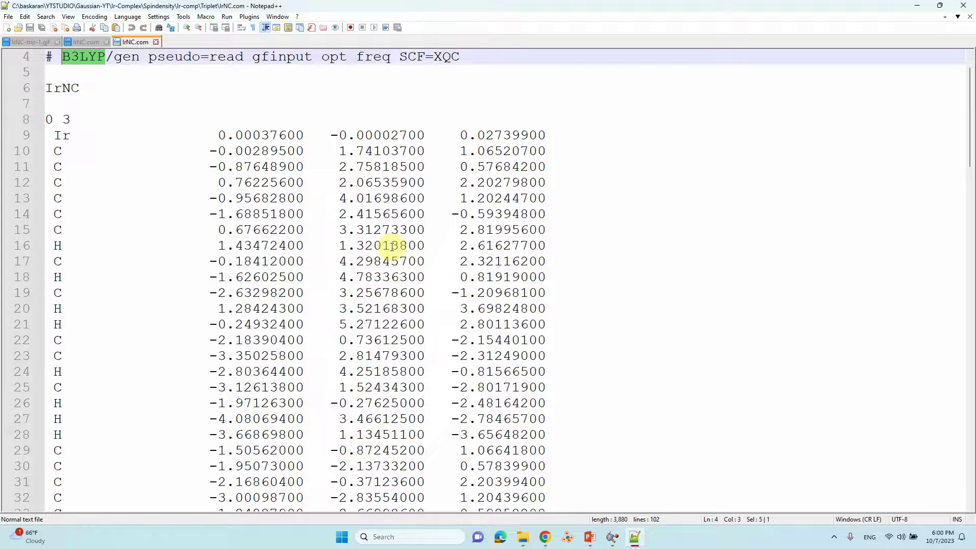
click(917, 6)
click(421, 209)
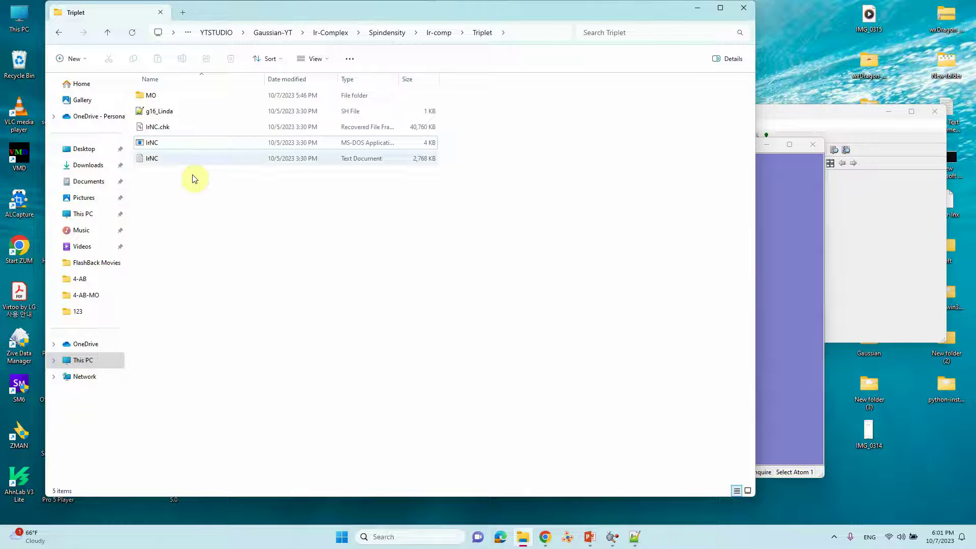
Open the IrNC-trip-1.gjf input file from the MO folder inside Triplet in Notepad++.
mouse_move(159, 99)
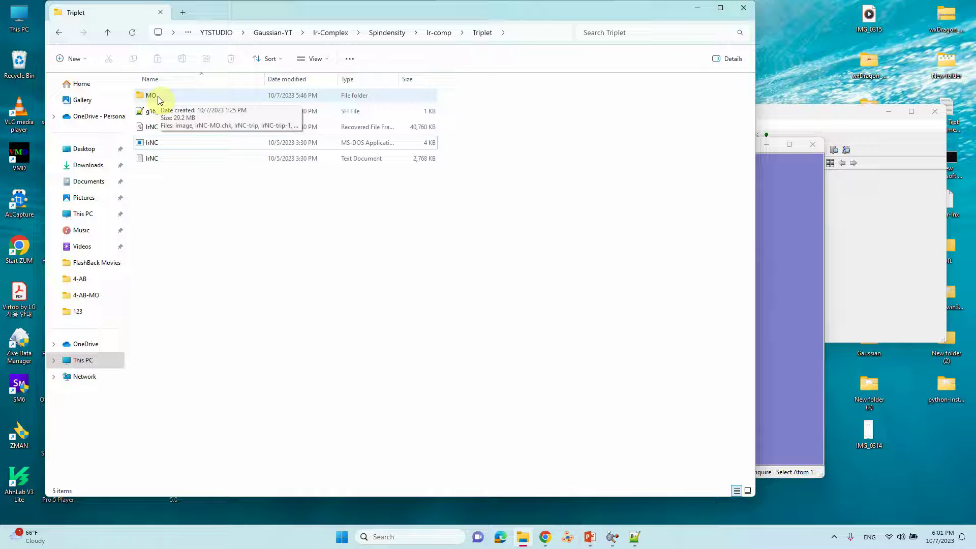
double_click(158, 100)
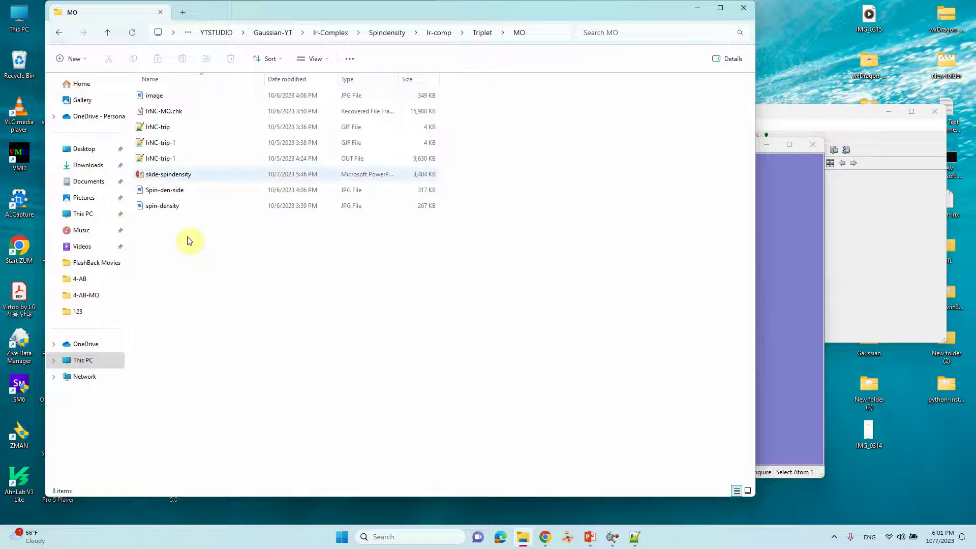
click(164, 144)
right_click(164, 144)
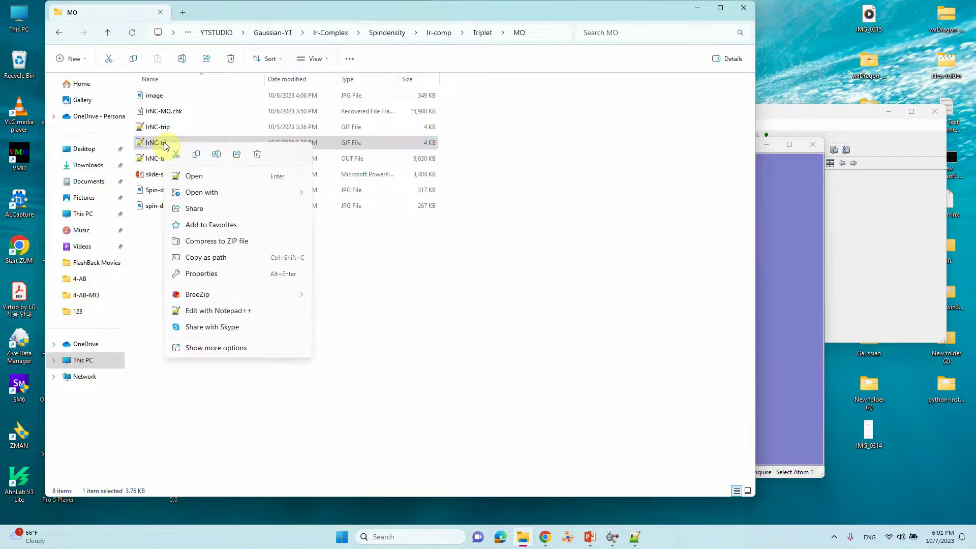
click(202, 176)
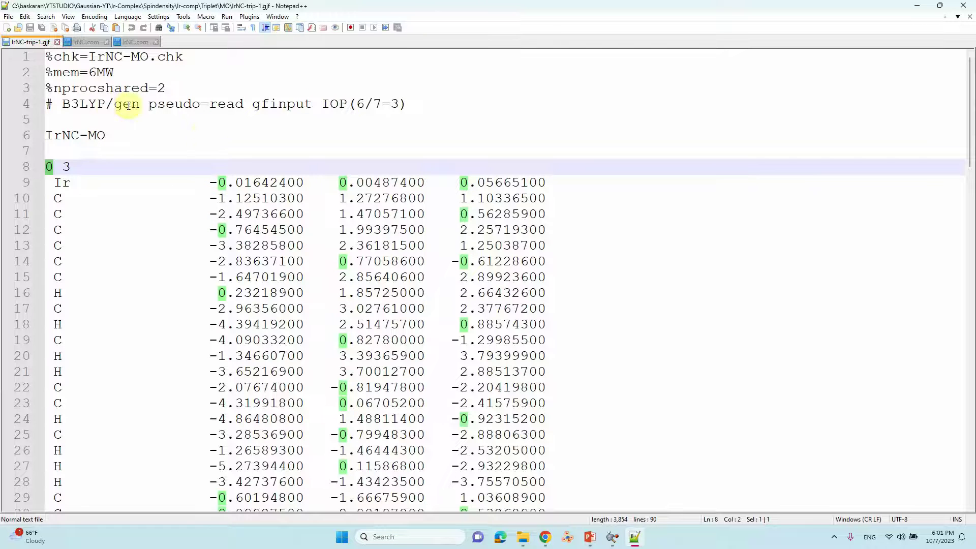
Examine the B3LYP functional and IOP(6/7=3) keyword in the route line, plus the title and checkpoint file name.
drag(105, 104, 66, 103)
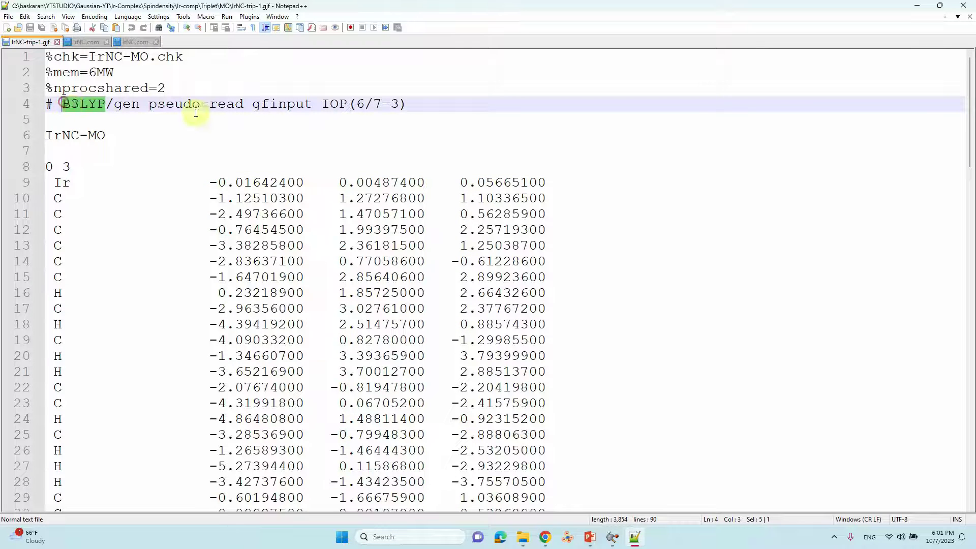
click(324, 104)
drag(325, 103, 425, 103)
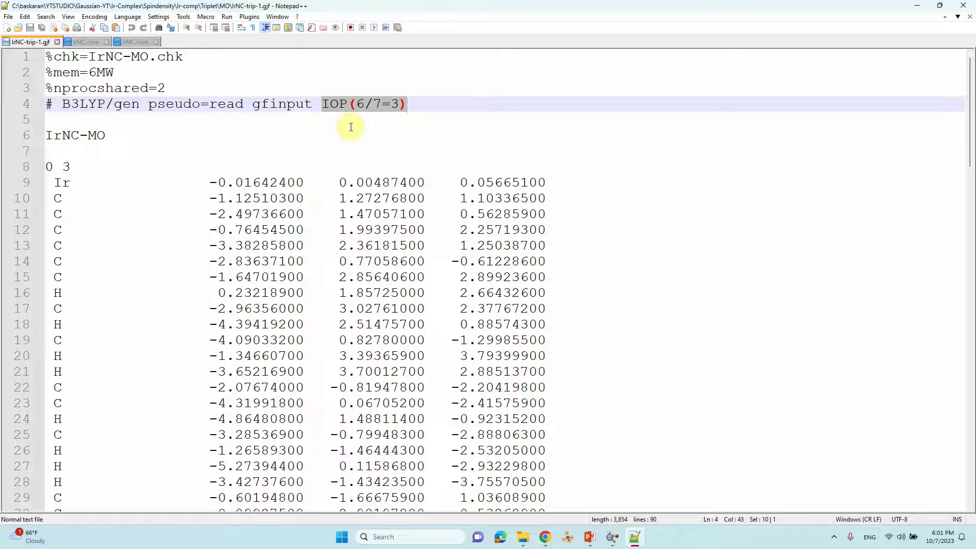
click(96, 136)
drag(107, 136, 98, 136)
drag(149, 57, 141, 57)
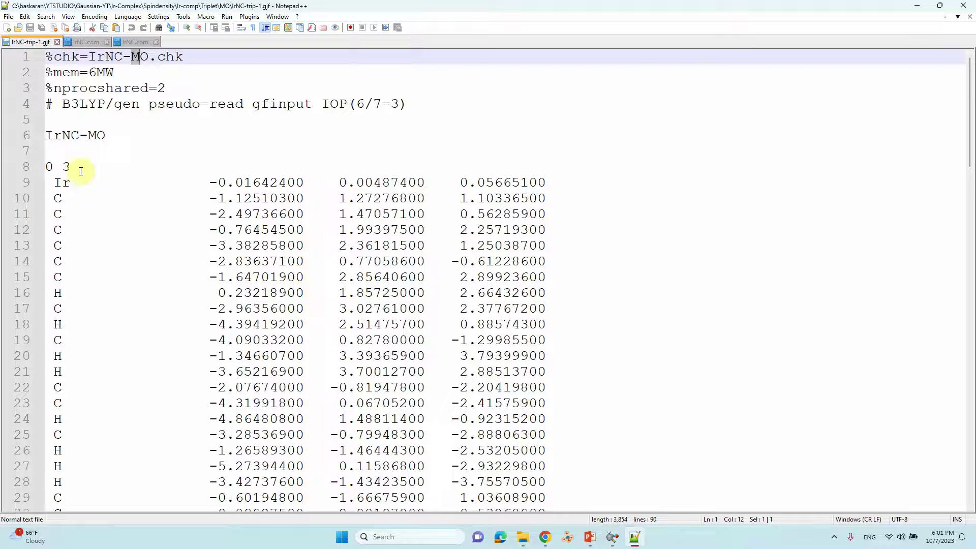
Examine the charge, multiplicity and basis set definitions in IrNC-trip-1.gjf, and minimize the editor.
click(53, 167)
drag(53, 167, 47, 168)
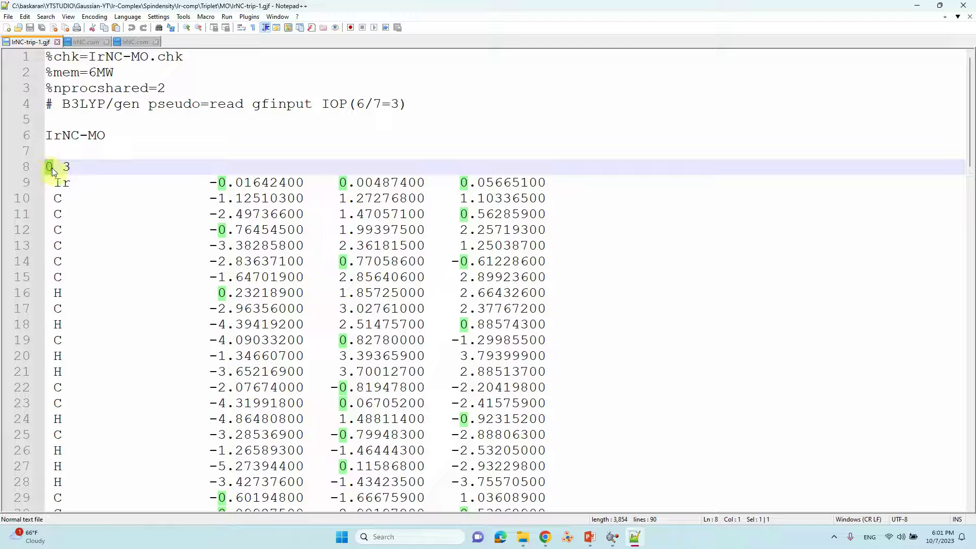
click(53, 167)
drag(53, 167, 66, 167)
scroll(125, 192, down, 20)
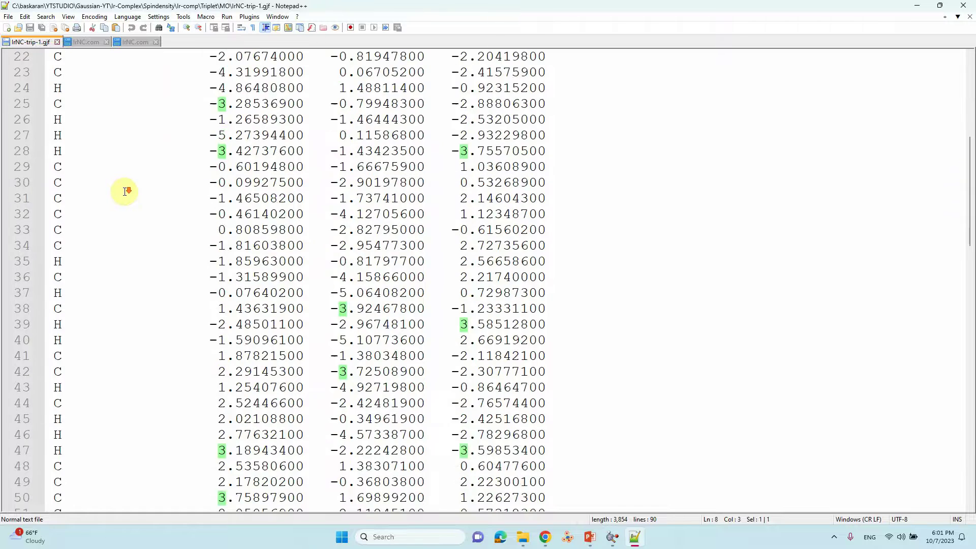
drag(45, 120, 139, 246)
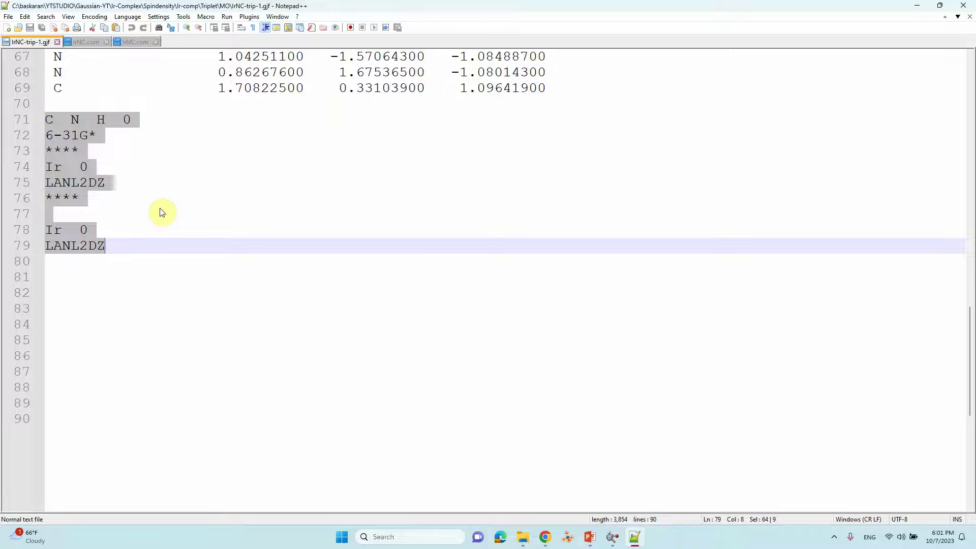
scroll(114, 142, up, 4)
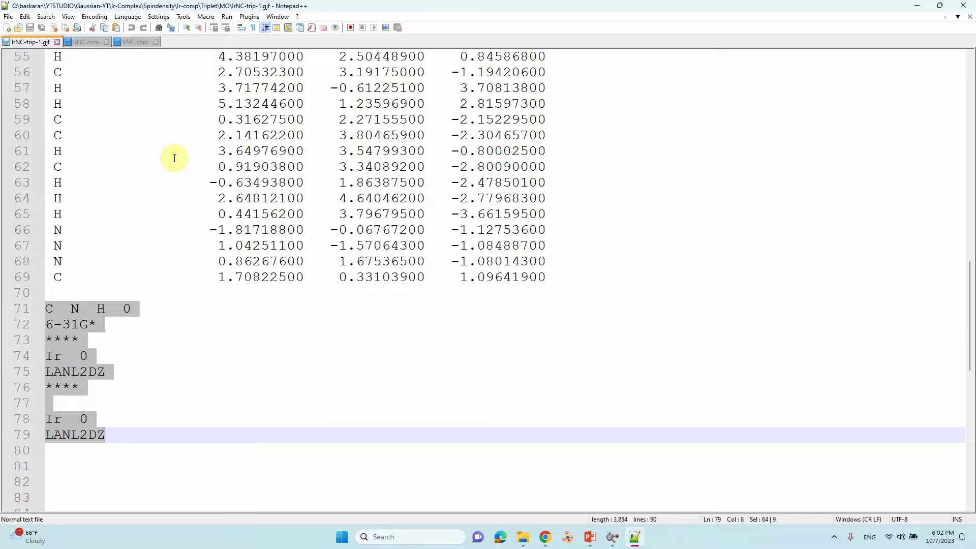
scroll(175, 155, up, 12)
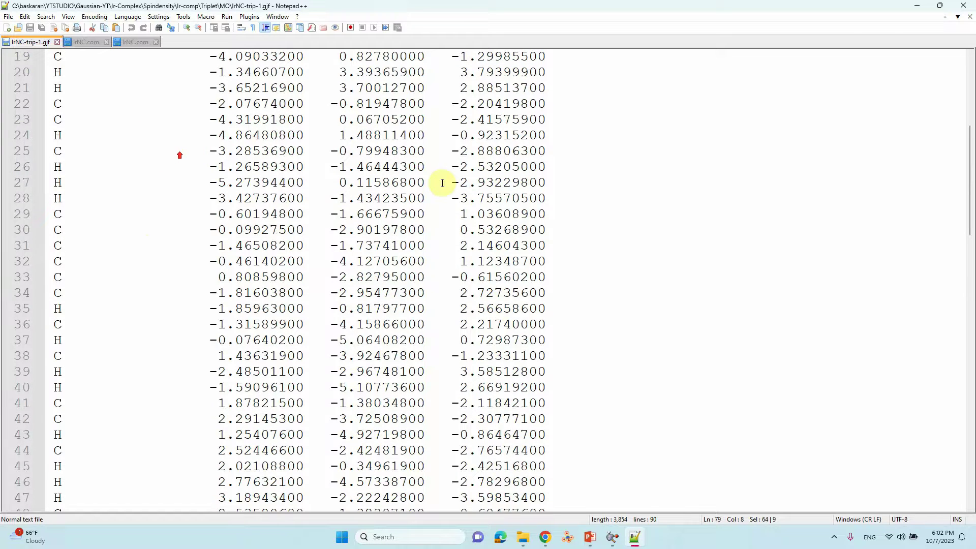
click(916, 5)
click(325, 307)
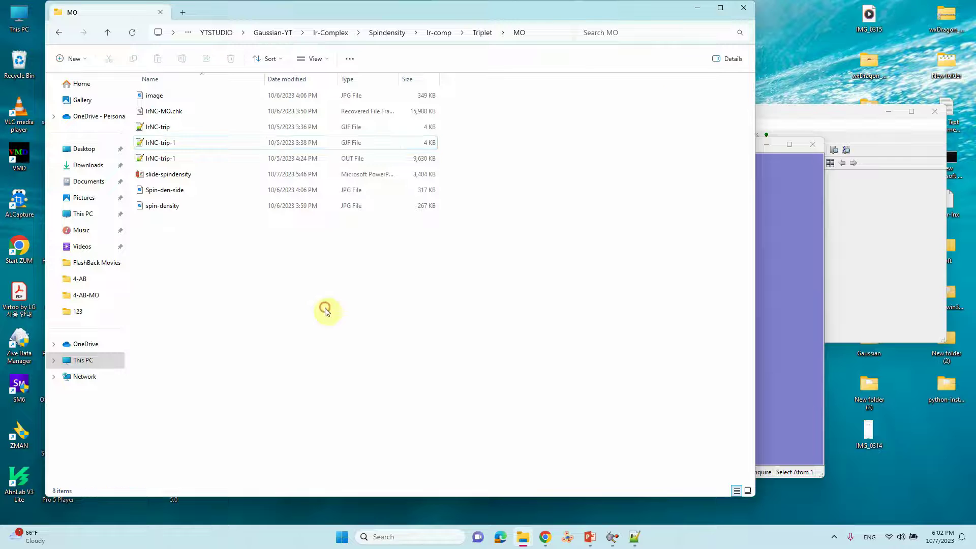
Close the IrNC.log molecule view and load IrNC-MO.chk from the MO folder into GaussView.
click(156, 112)
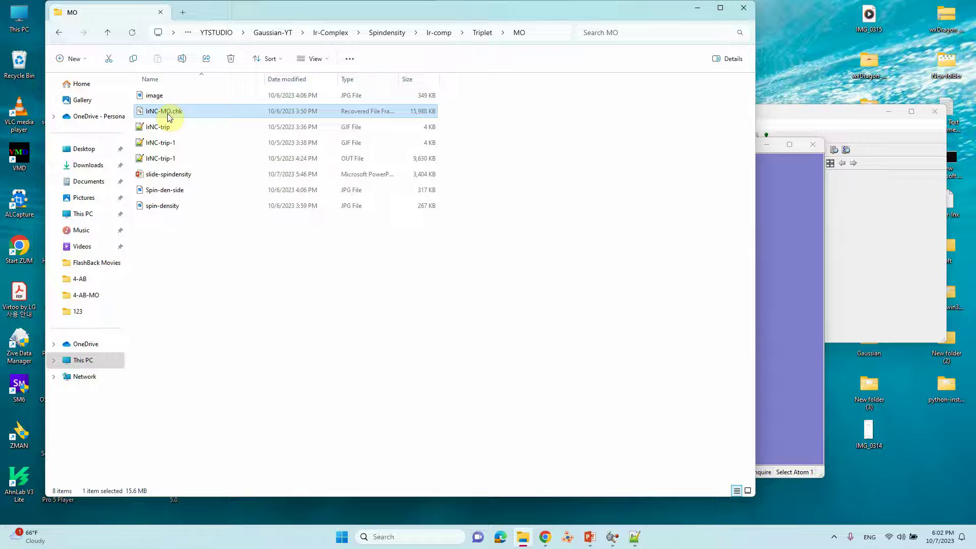
click(204, 304)
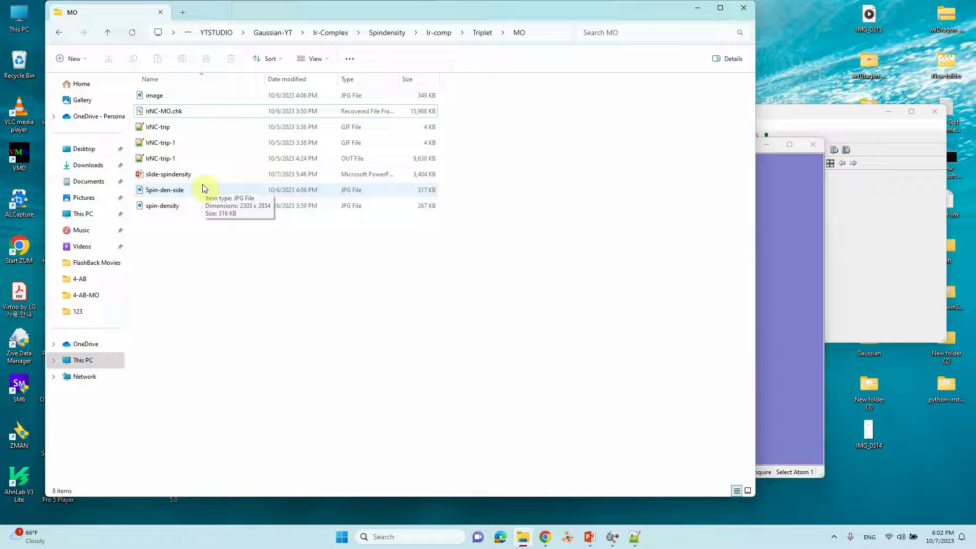
click(797, 203)
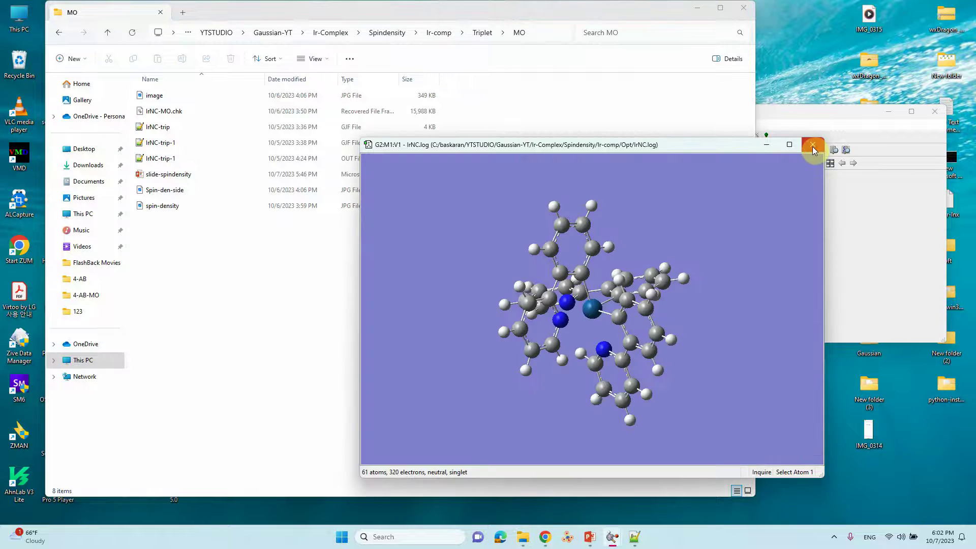
click(813, 145)
click(161, 113)
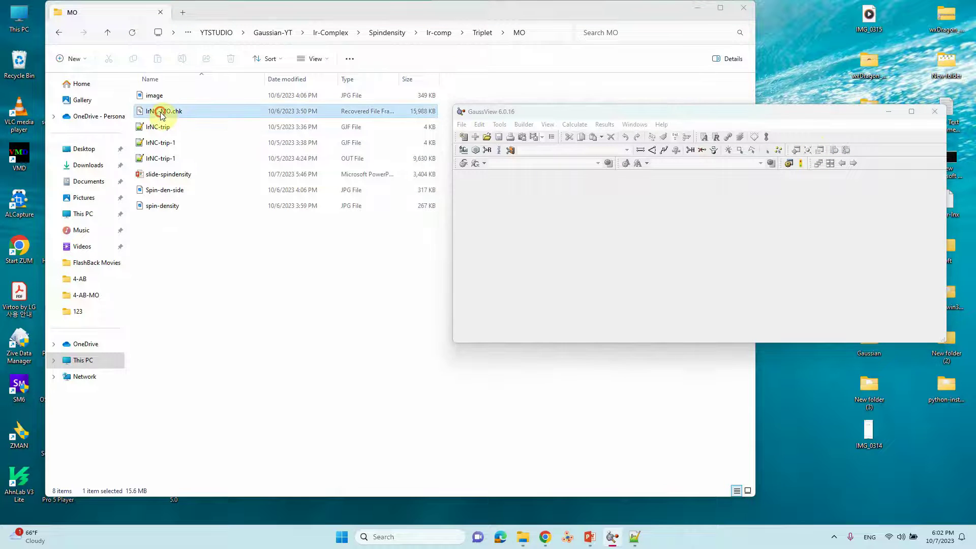
drag(161, 115, 574, 216)
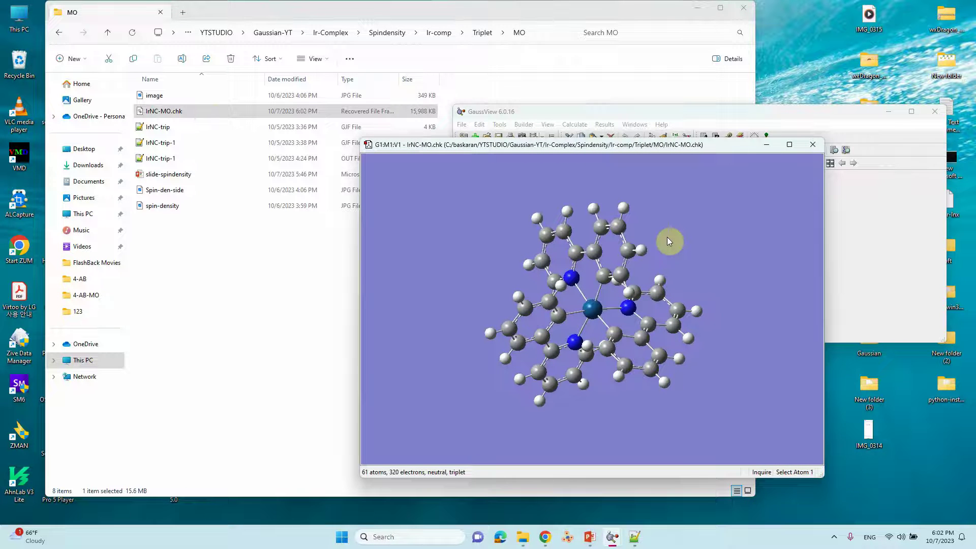
Move the IrNC-MO.chk molecule window and the main GaussView window apart so both are accessible.
drag(669, 146, 403, 129)
drag(636, 113, 707, 108)
drag(468, 127, 460, 114)
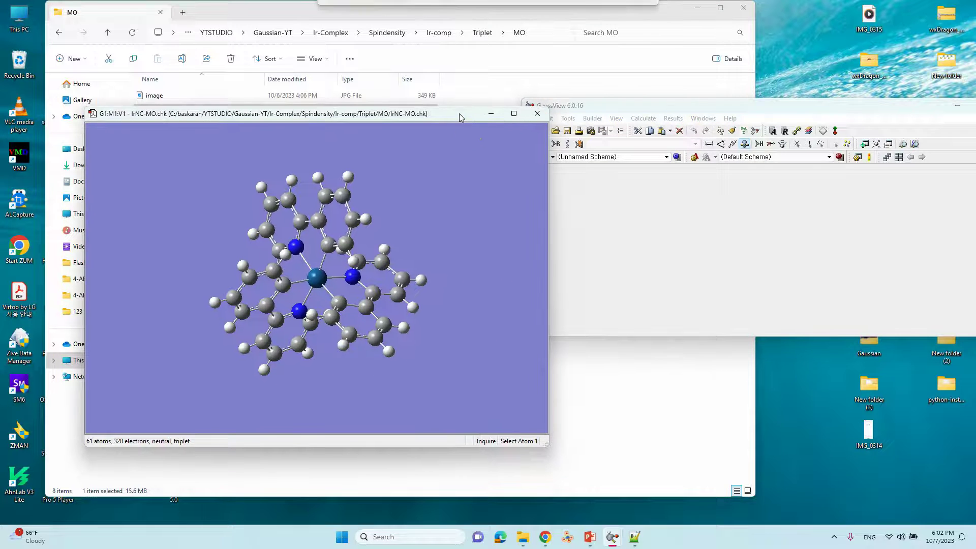
Change the molecule's display format to tube, rotate the complex to check it, and return to the main GaussView window.
right_click(435, 164)
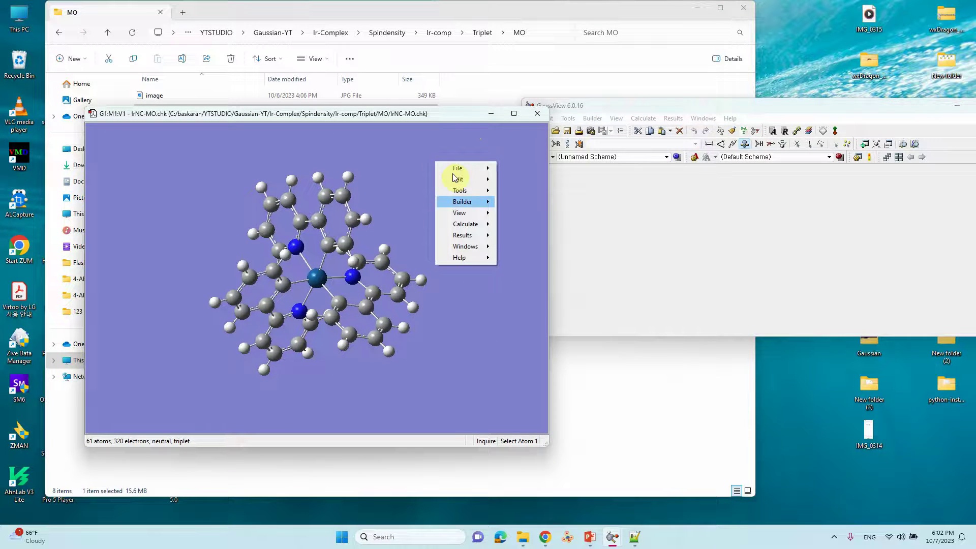
mouse_move(466, 213)
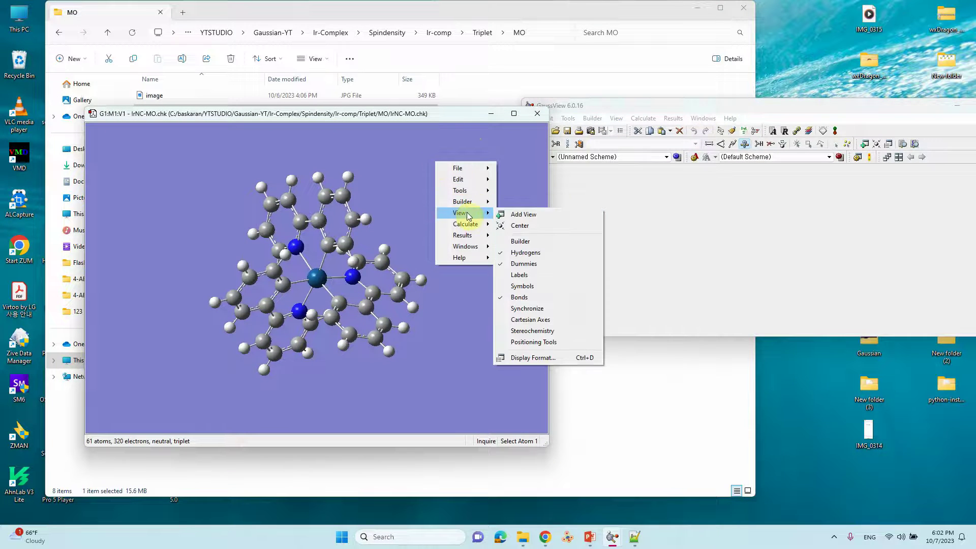
click(522, 359)
click(712, 210)
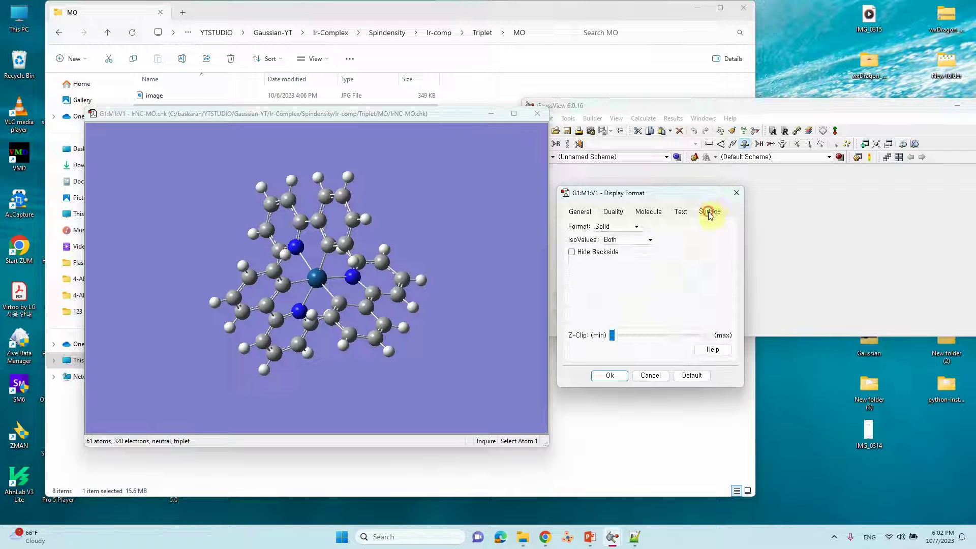
click(639, 216)
click(645, 226)
click(639, 248)
click(609, 375)
drag(387, 305, 330, 306)
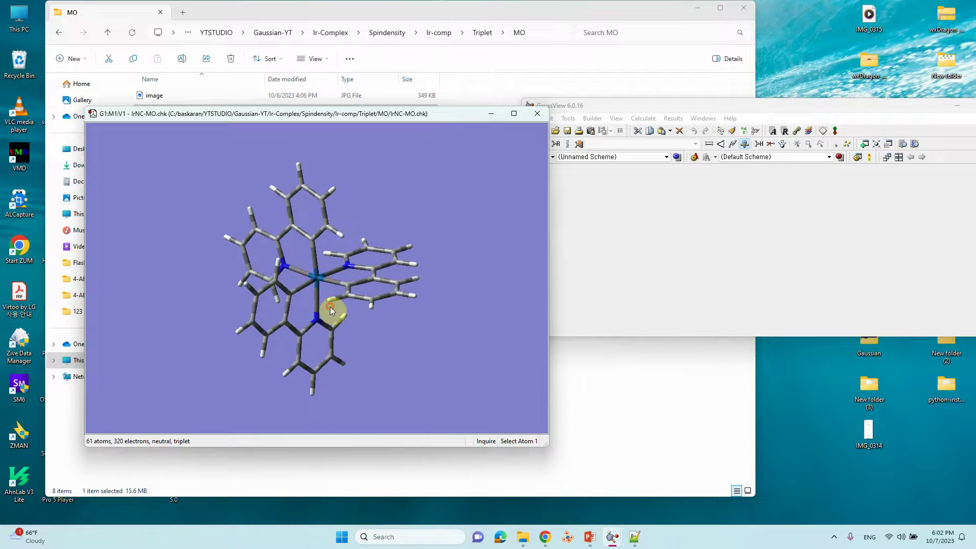
click(590, 295)
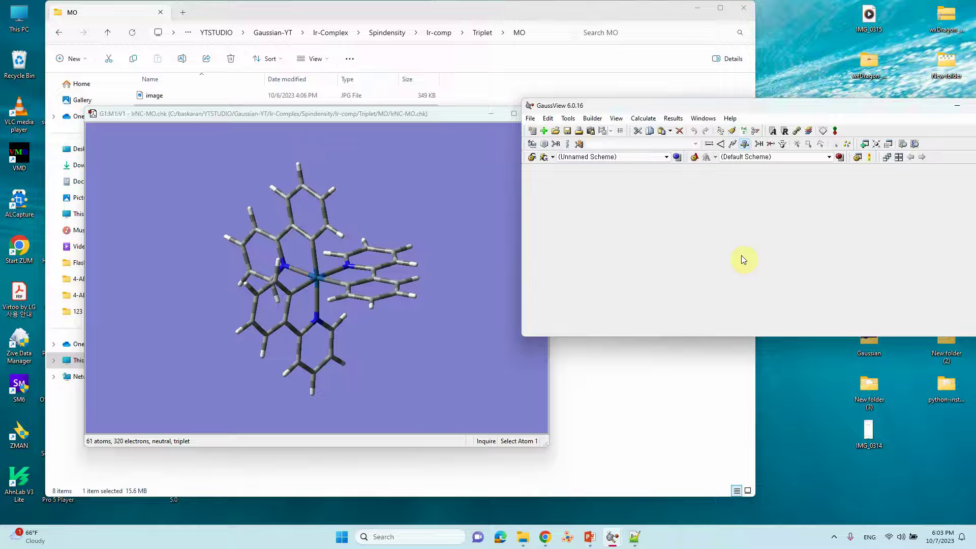
Generate a new Spin Density cube for the complex from the SCF density matrix, using the full density matrix and a Coarse grid.
click(674, 119)
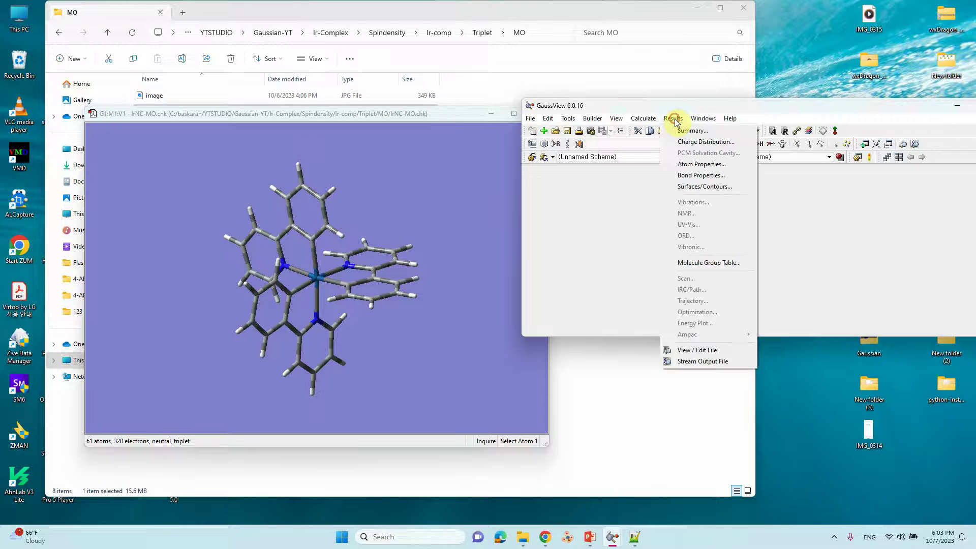
click(708, 187)
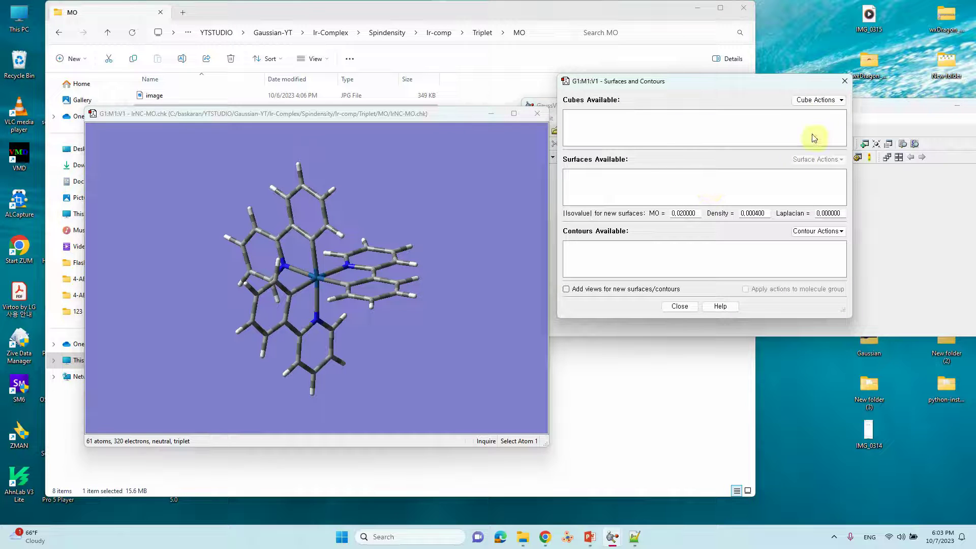
click(816, 100)
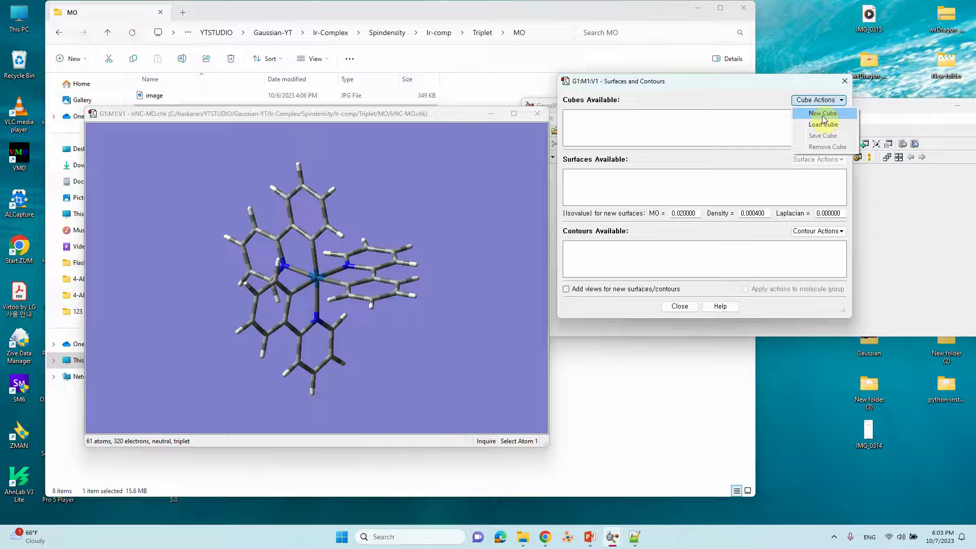
click(823, 116)
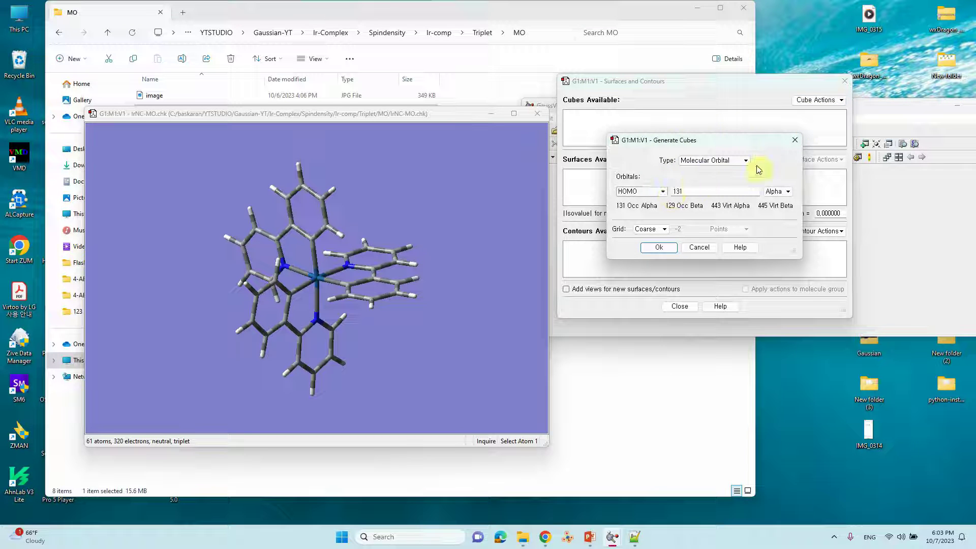
click(719, 162)
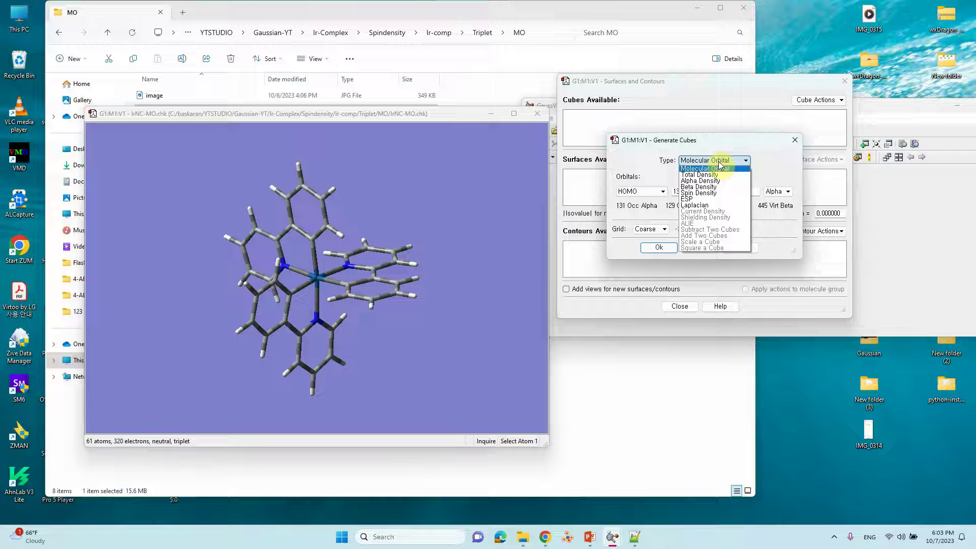
click(700, 193)
click(624, 202)
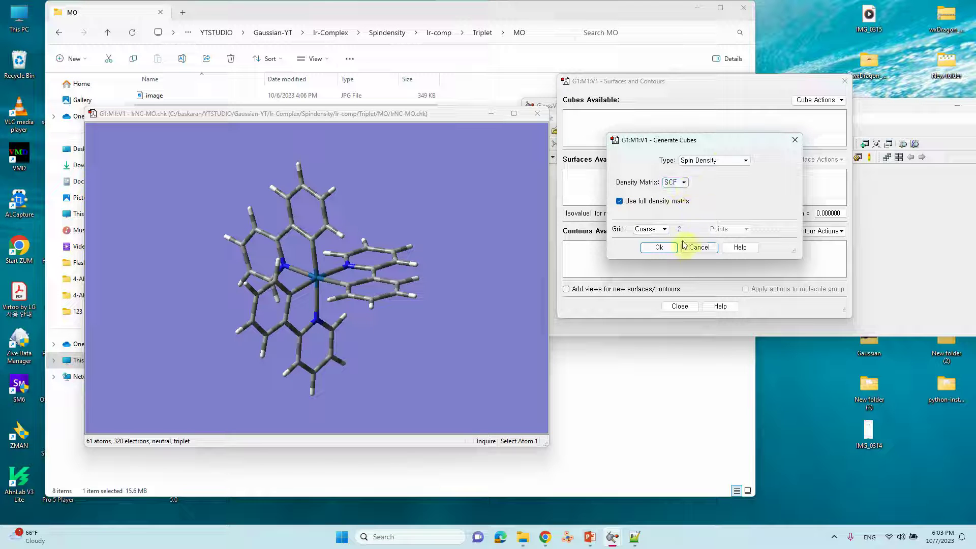
click(651, 230)
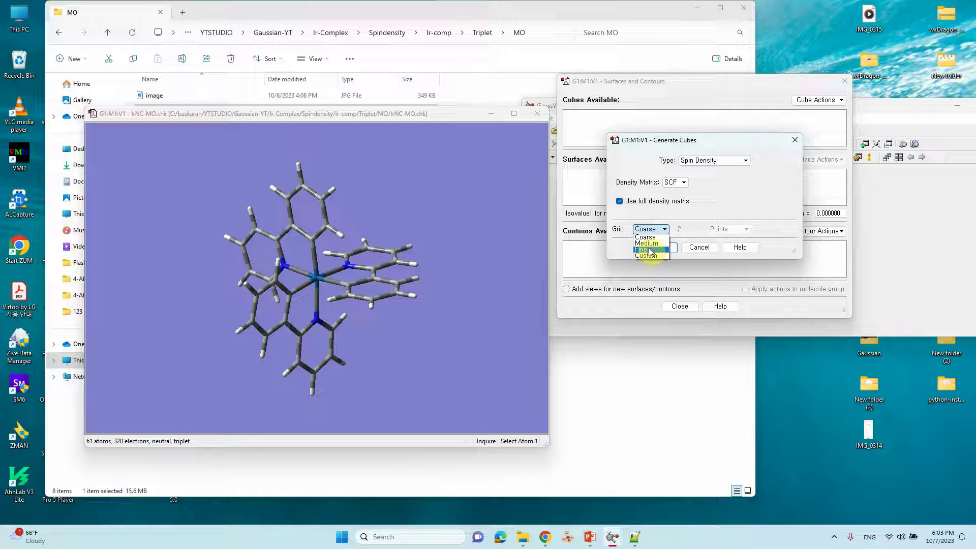
click(649, 237)
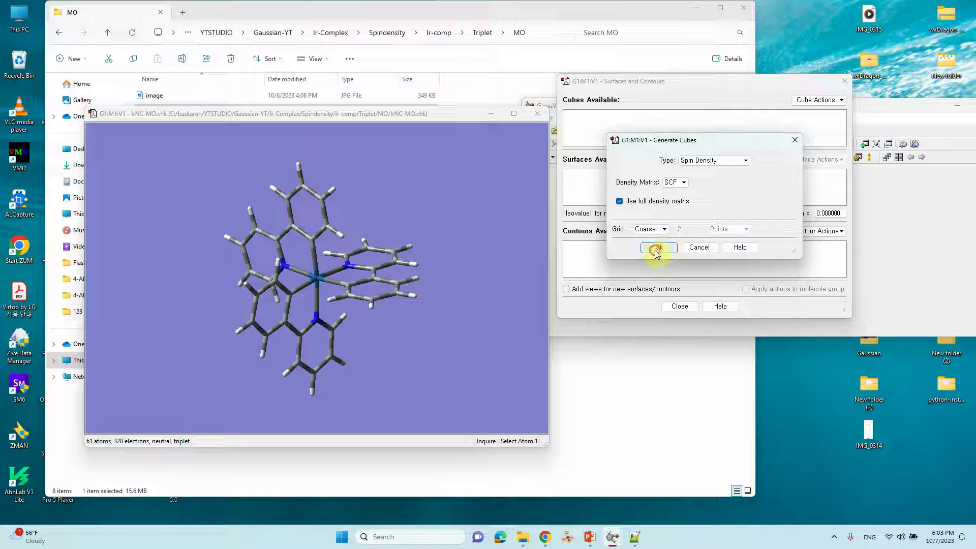
click(657, 248)
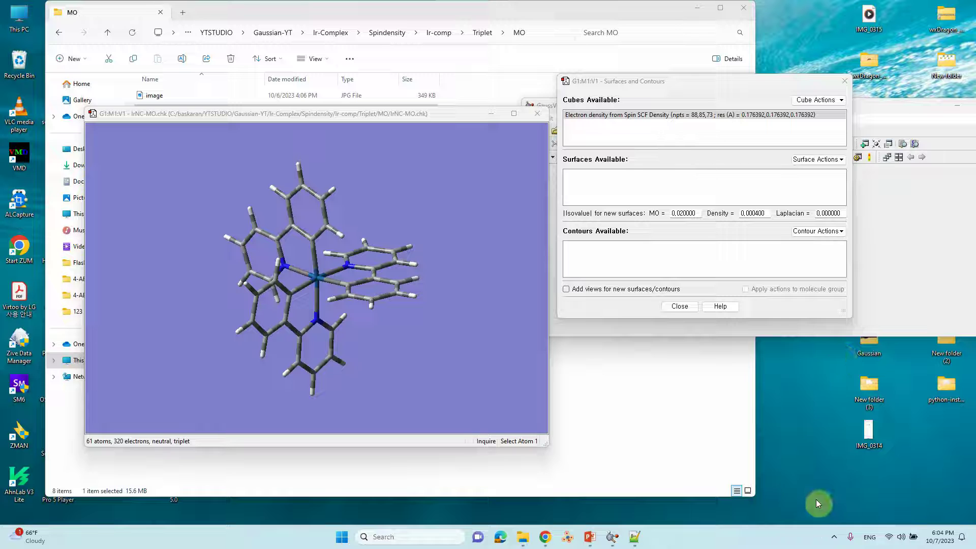
Create a surface from the spin density cube at the 0.0004 density isovalue and rotate the complex to inspect it.
click(667, 128)
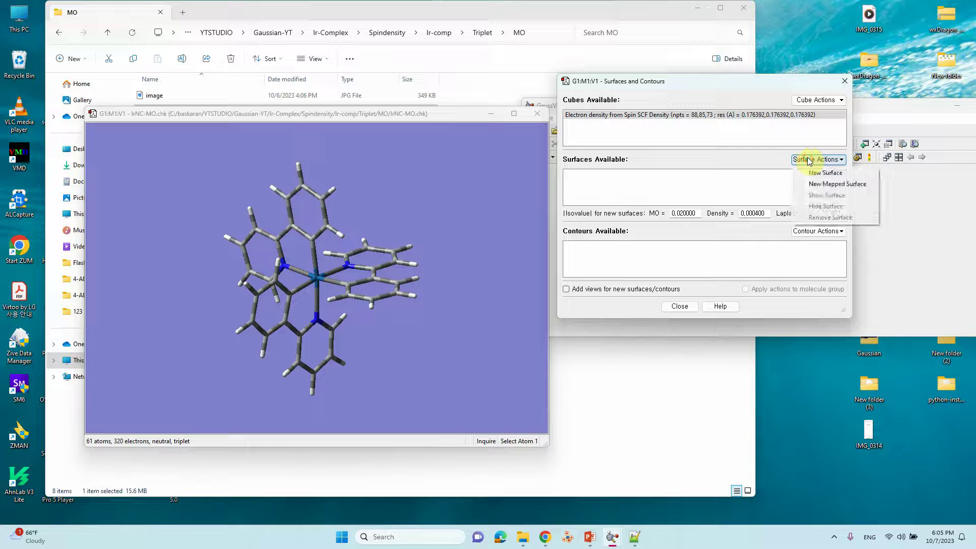
click(824, 175)
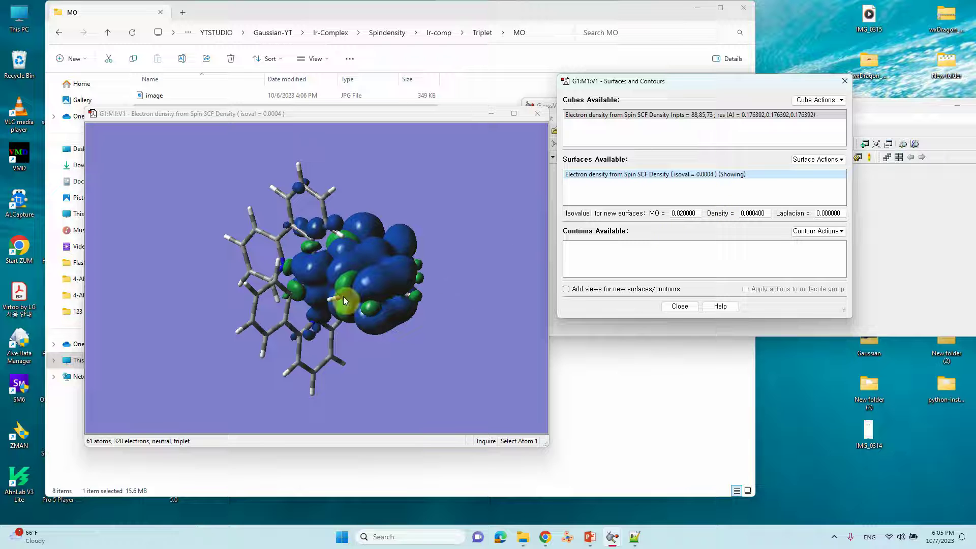
drag(343, 257, 341, 258)
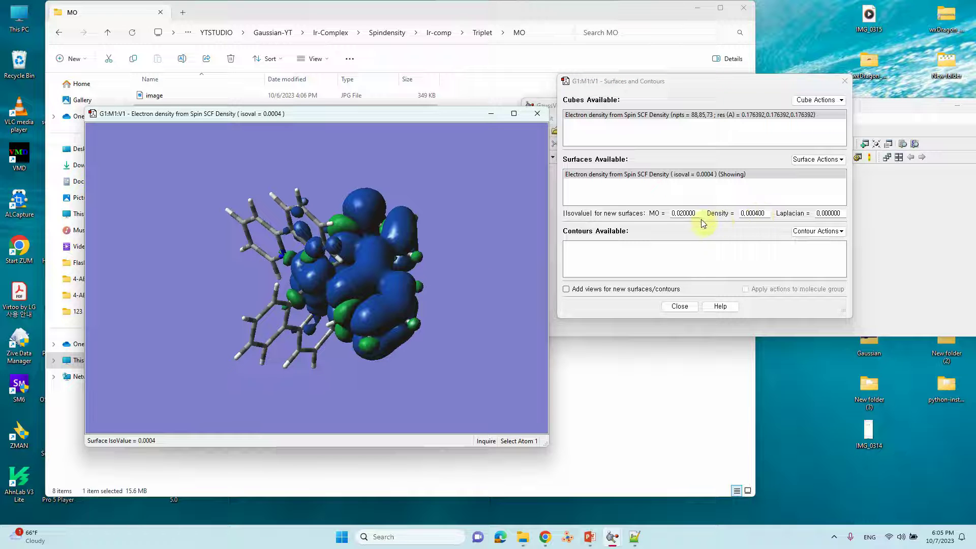
Set the density isovalue for new surfaces to 0.005 and remove the existing spin density surface.
click(751, 214)
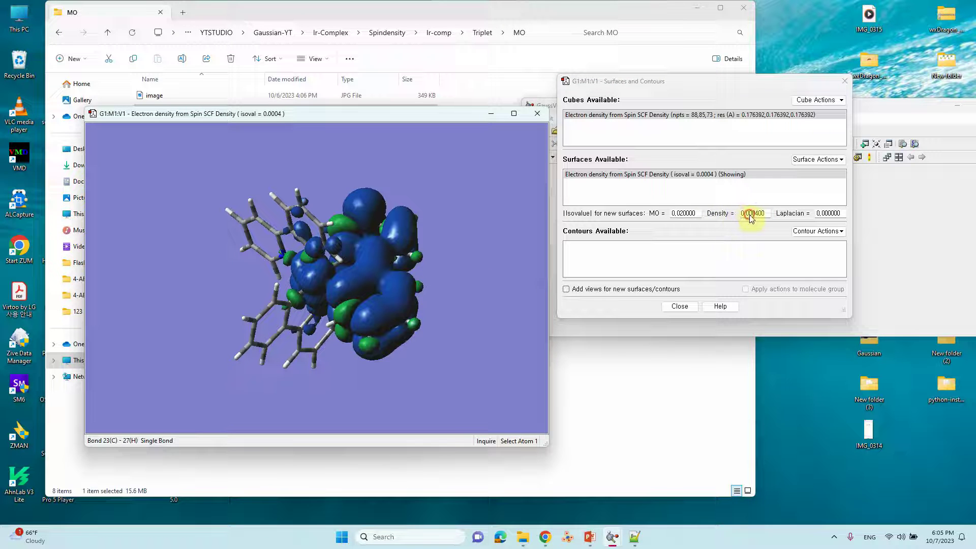
click(771, 229)
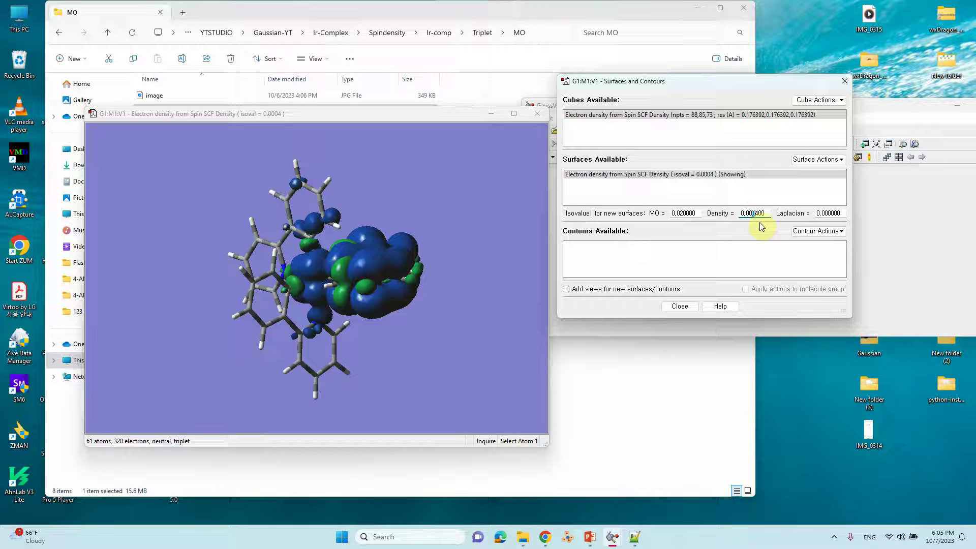
click(754, 212)
click(818, 159)
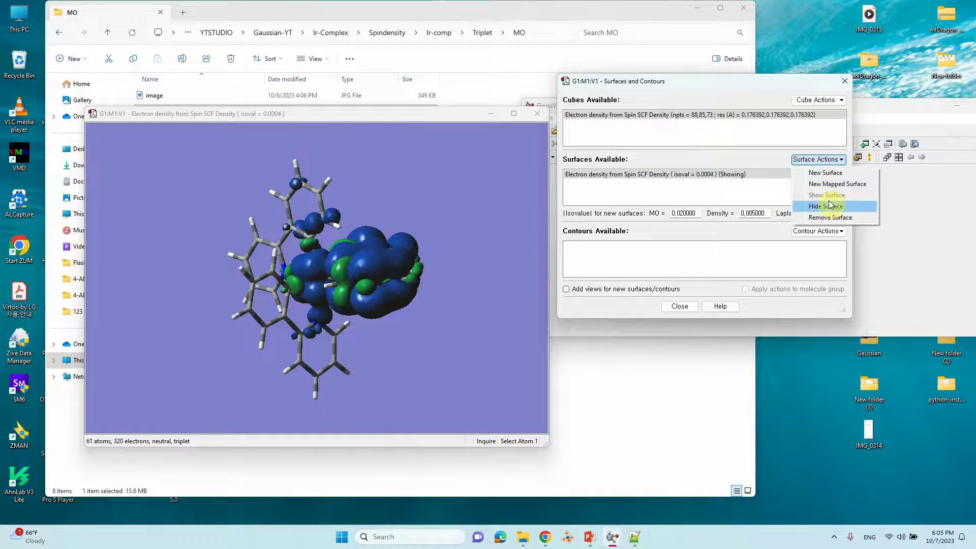
click(830, 219)
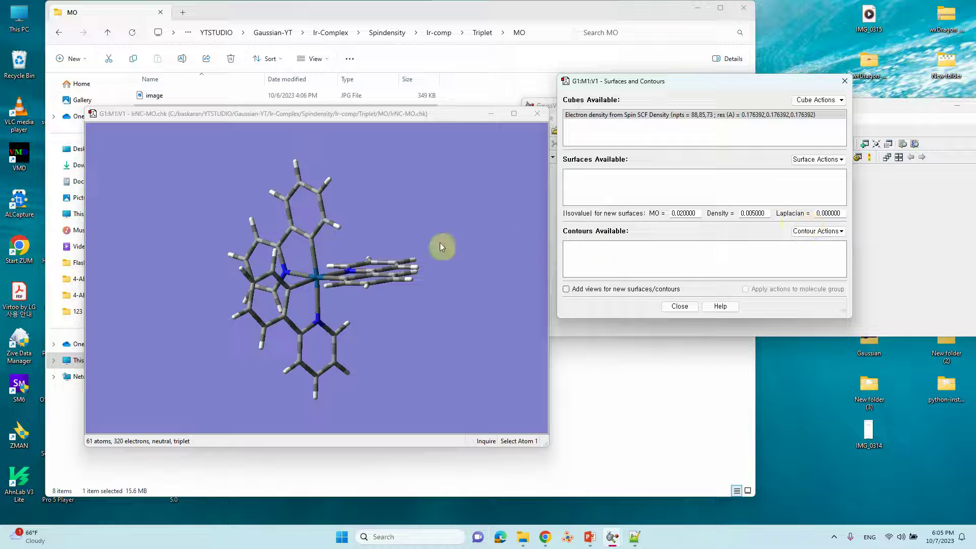
Create a new surface from the spin density cube and rotate the complex to show it at an angle.
click(828, 159)
click(827, 175)
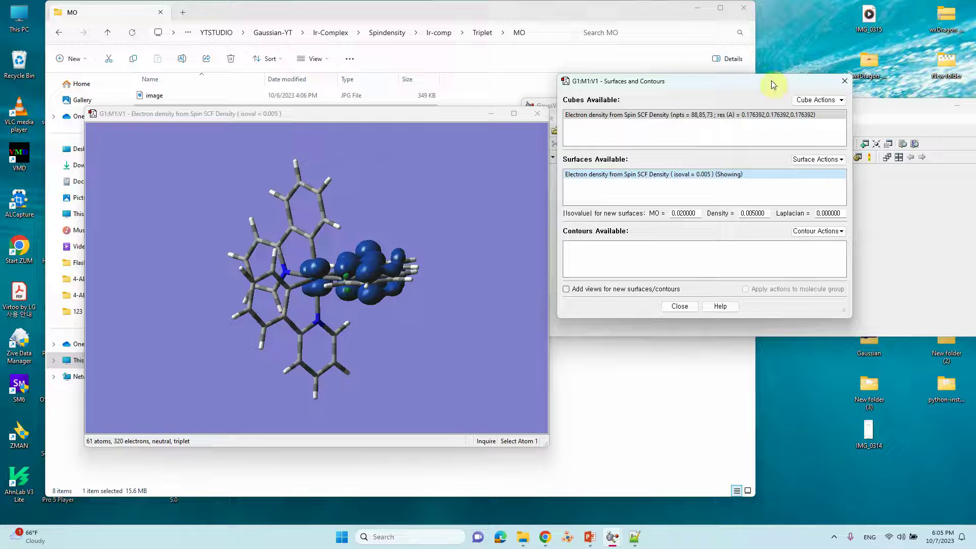
click(374, 255)
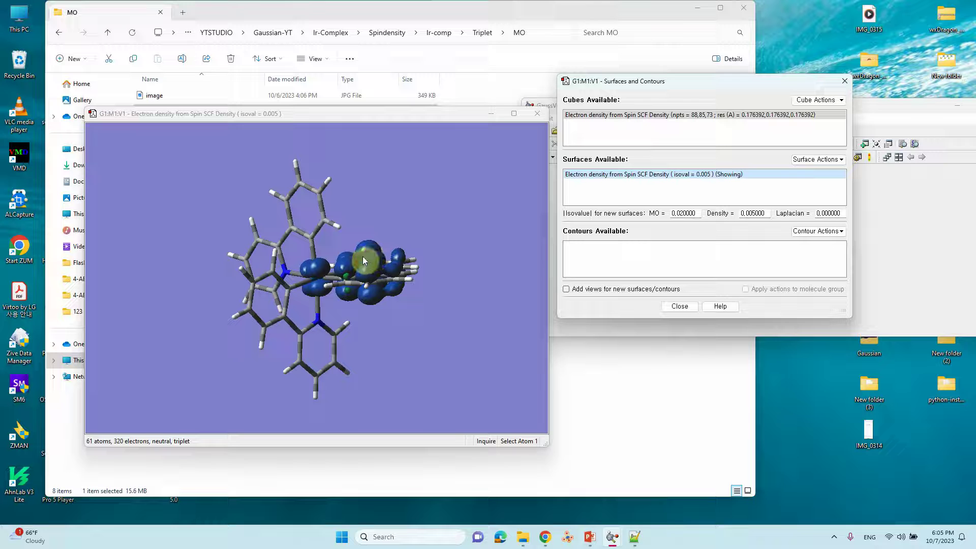
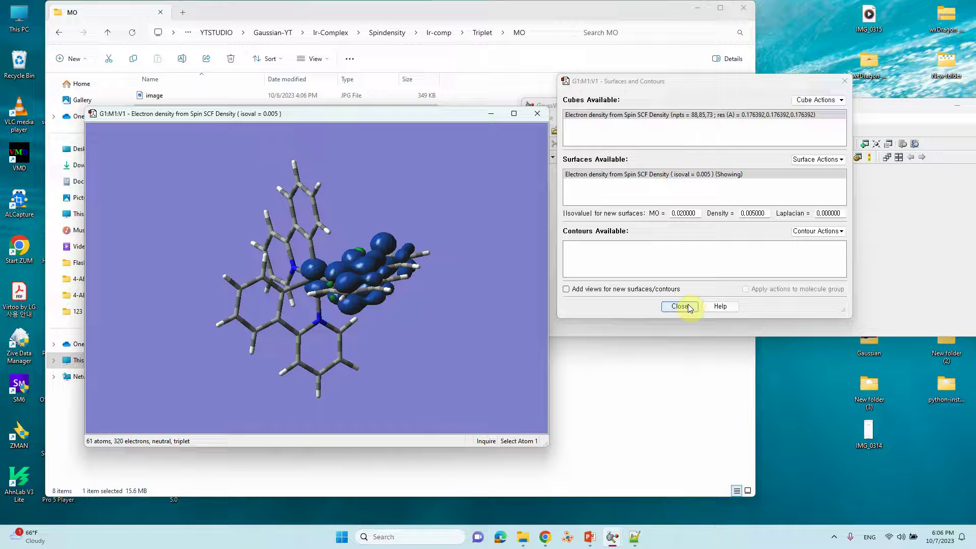
Save the spin density cube as IrNC-MO_sden in the MO folder and close the Surfaces and Contours dialog.
click(828, 99)
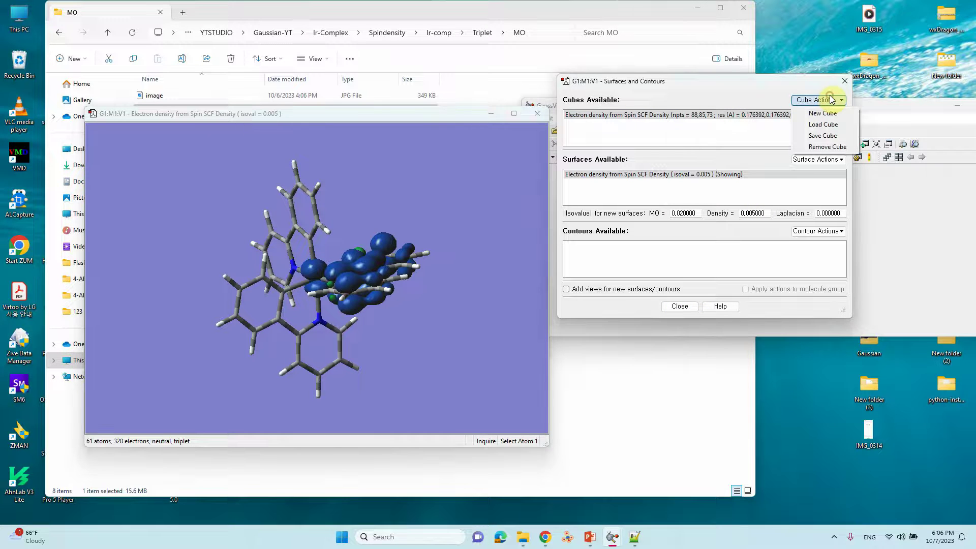
click(829, 135)
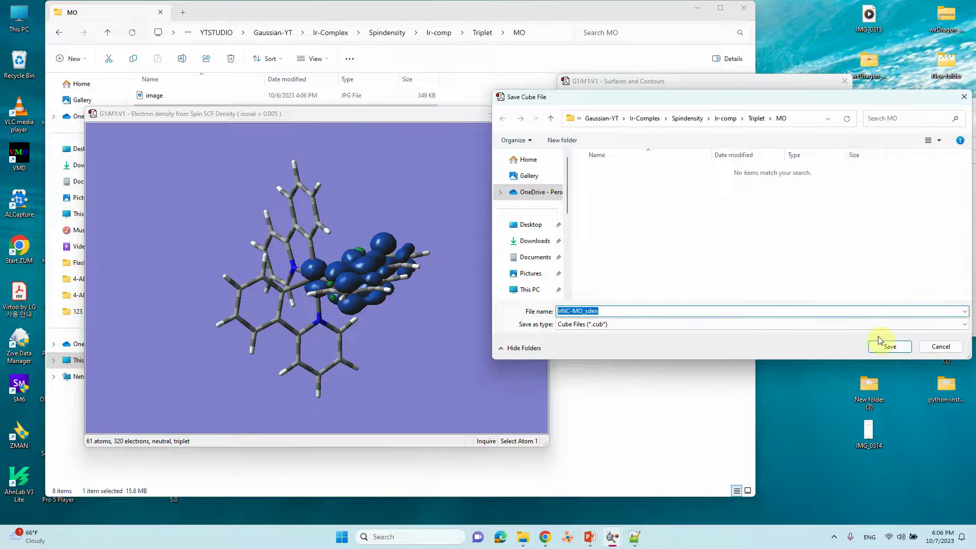
click(890, 346)
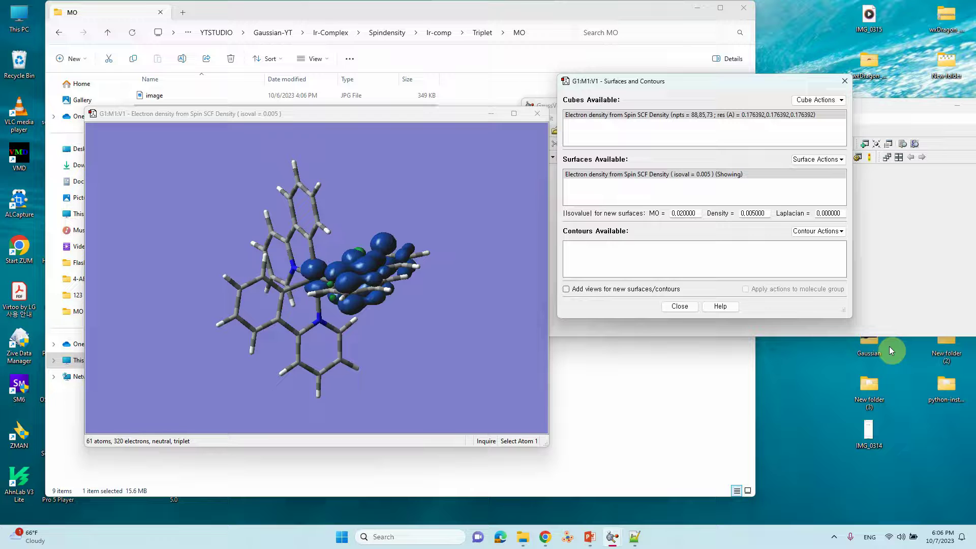
click(845, 82)
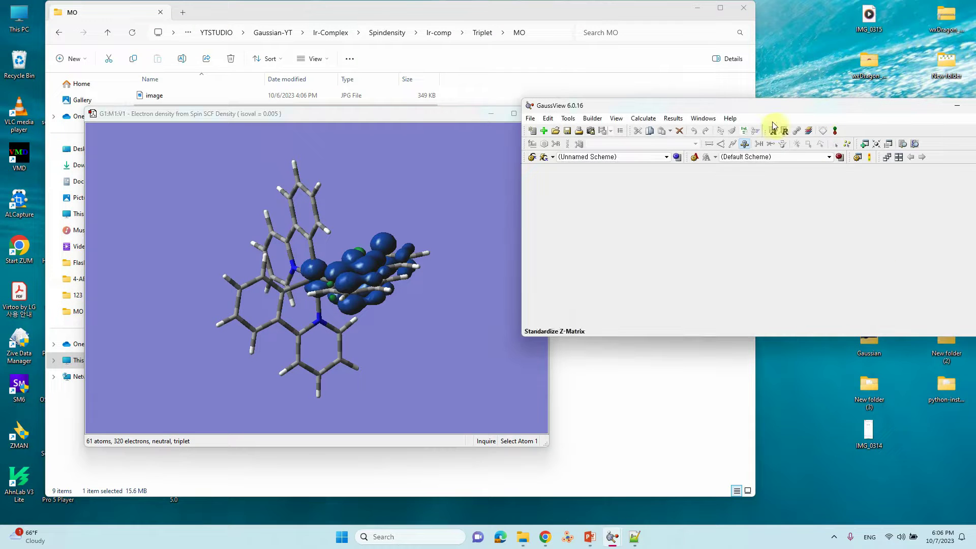
Capture the spin density view as a JPEG image named Spin-new in the MO folder.
click(673, 118)
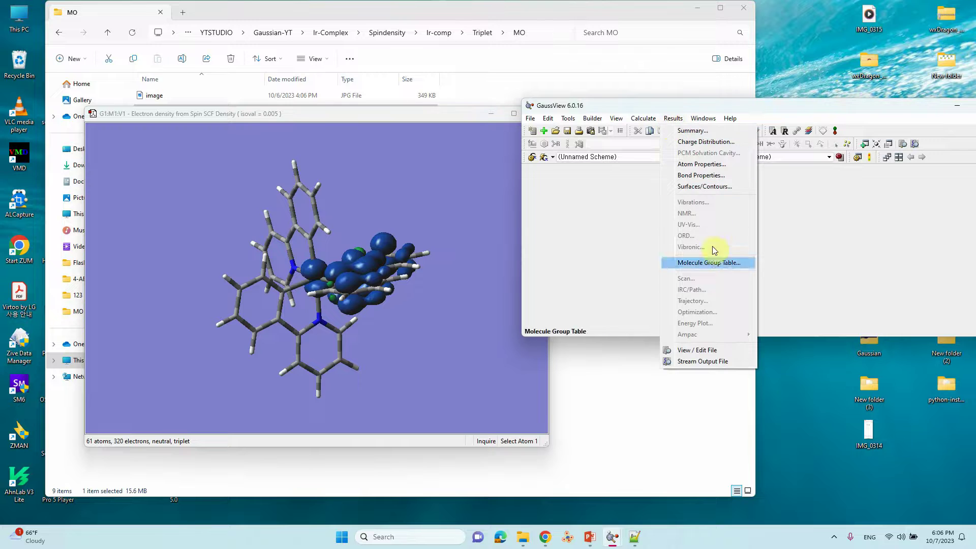
click(548, 118)
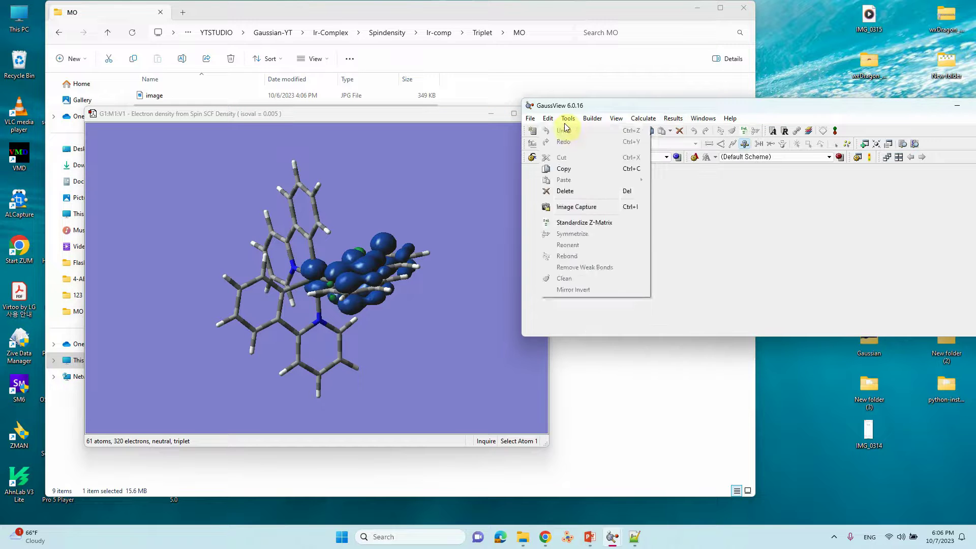
click(559, 279)
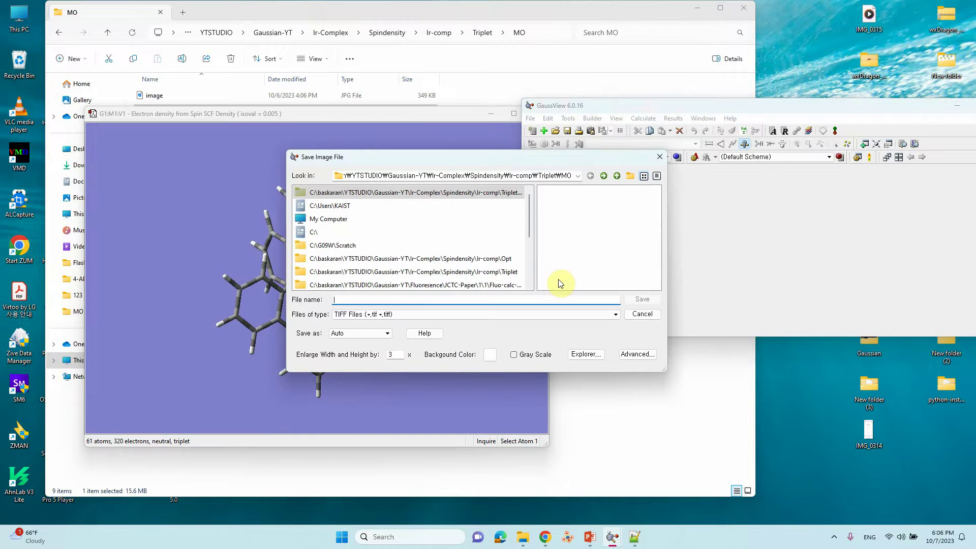
click(420, 313)
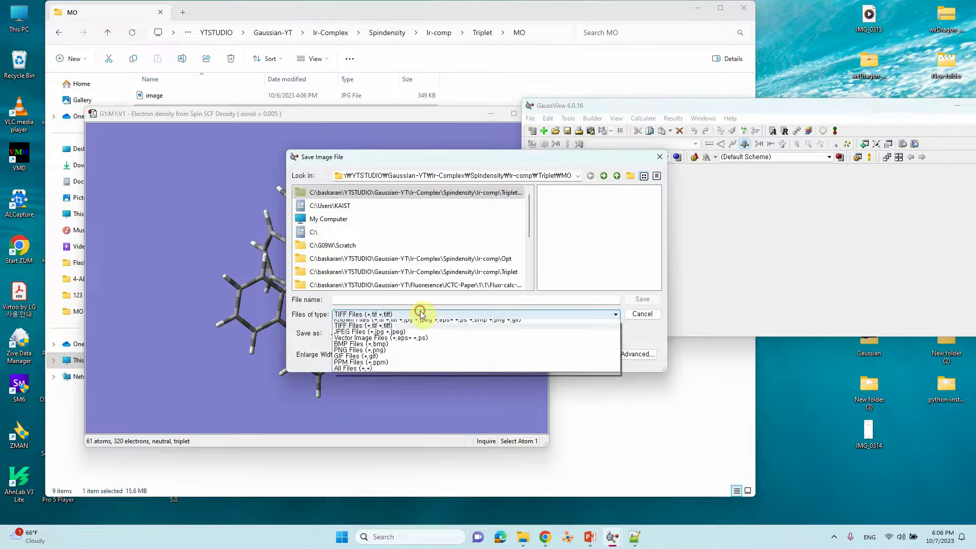
click(401, 332)
click(378, 301)
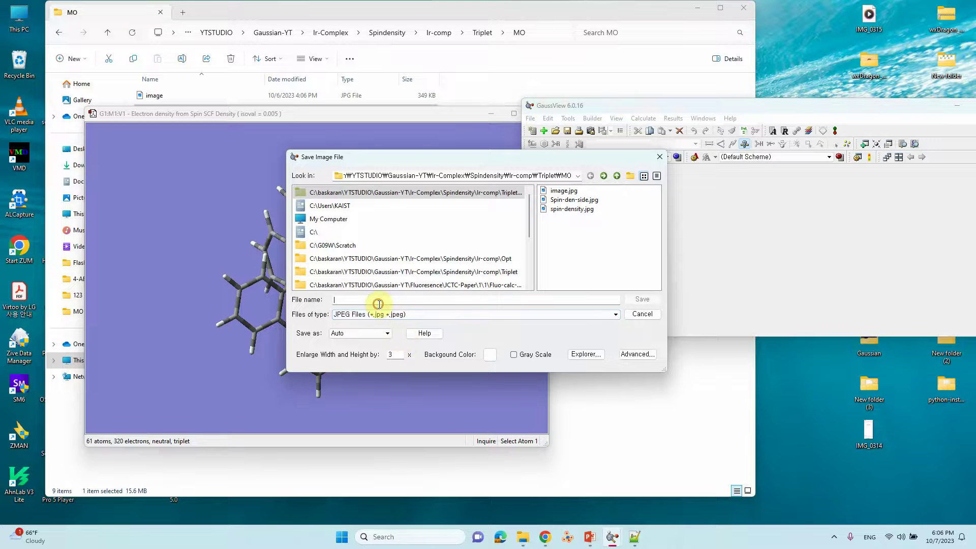
text(Sp)
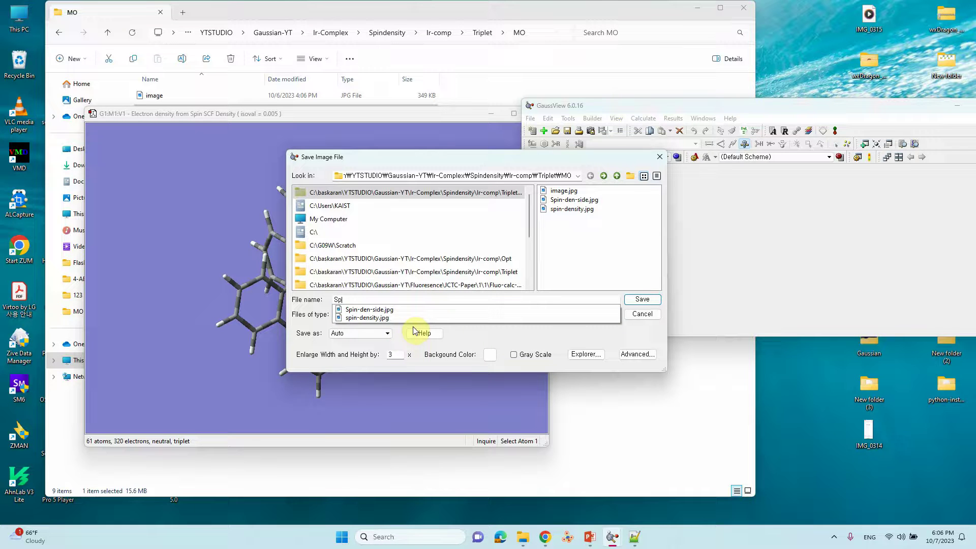
text(en-new)
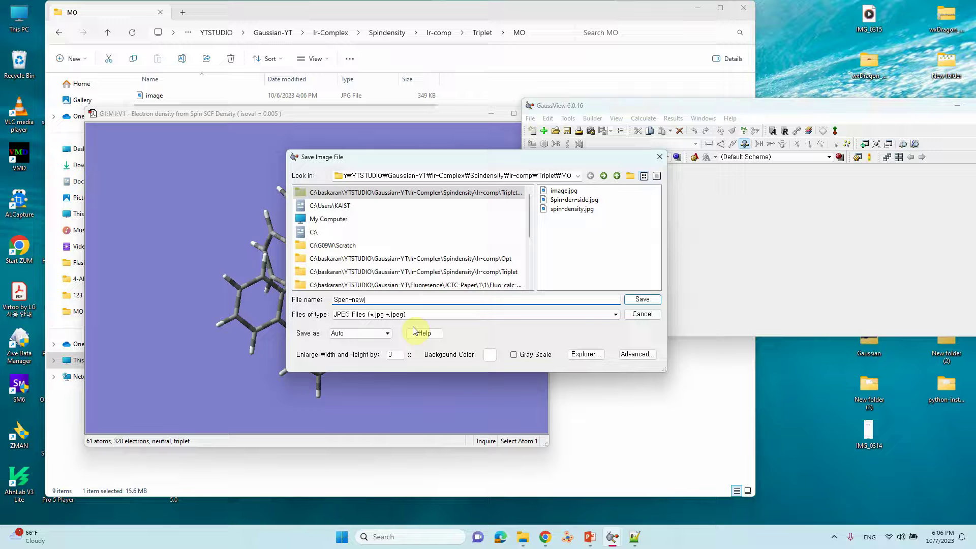
click(350, 301)
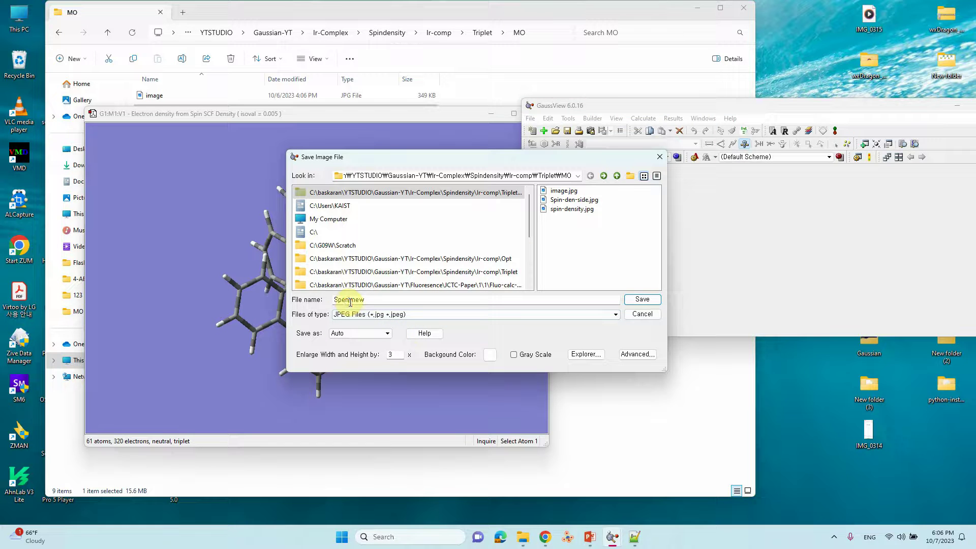
text(in)
click(642, 300)
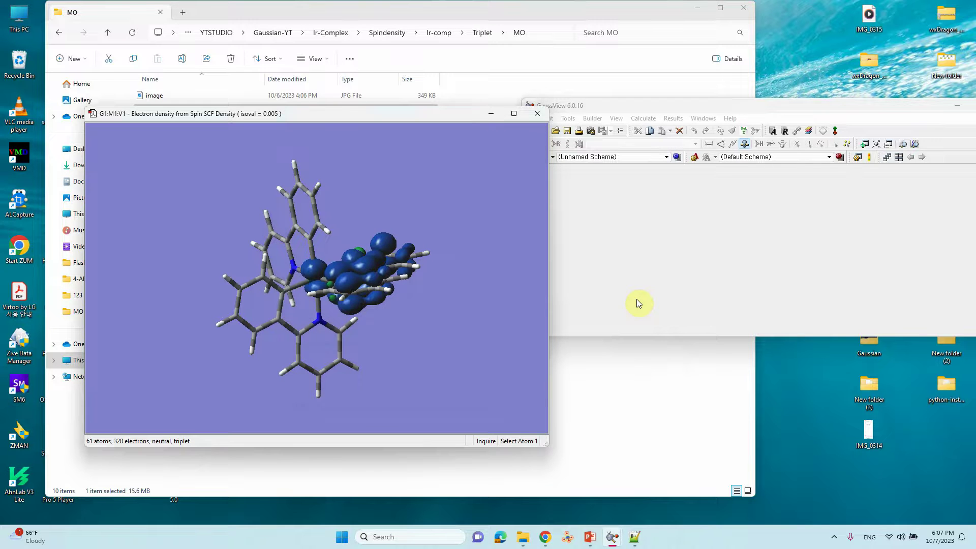
Switch to the MO folder in File Explorer and open the Spin-new image in the photo viewer.
click(497, 4)
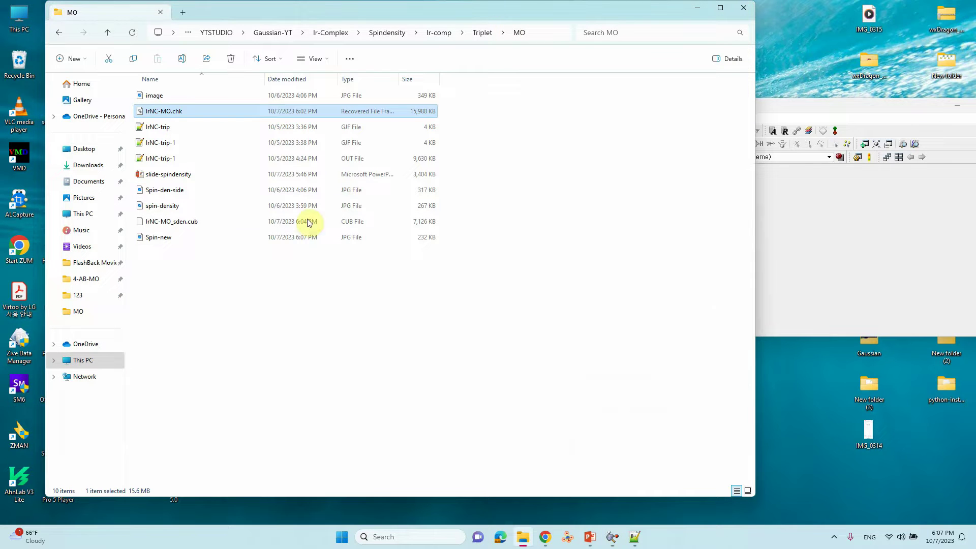
click(220, 267)
double_click(159, 237)
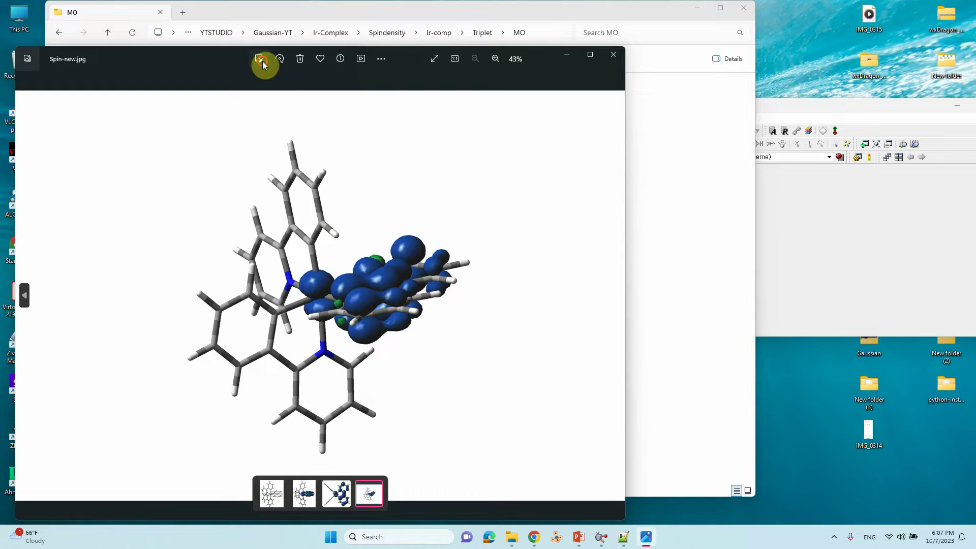
Crop the Spin-new image on all four sides around the complex, to about 1330 by 1500 pixels, and save it.
click(262, 61)
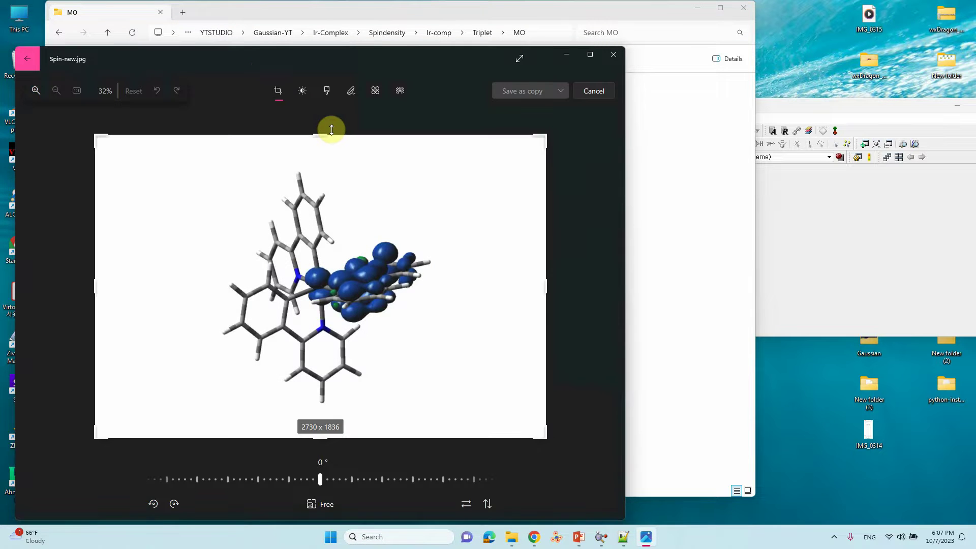
drag(327, 137, 323, 168)
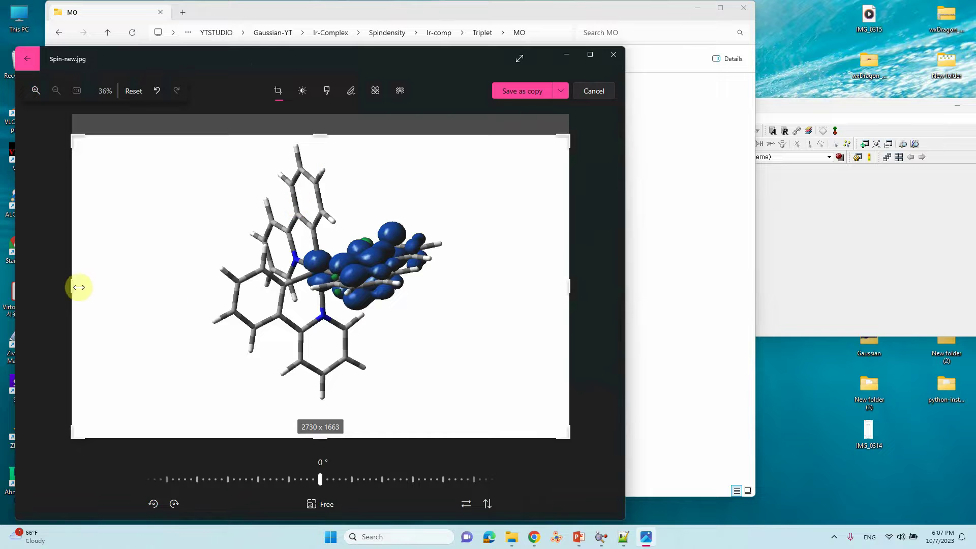
drag(76, 286, 175, 295)
drag(504, 316, 384, 272)
drag(323, 432, 323, 403)
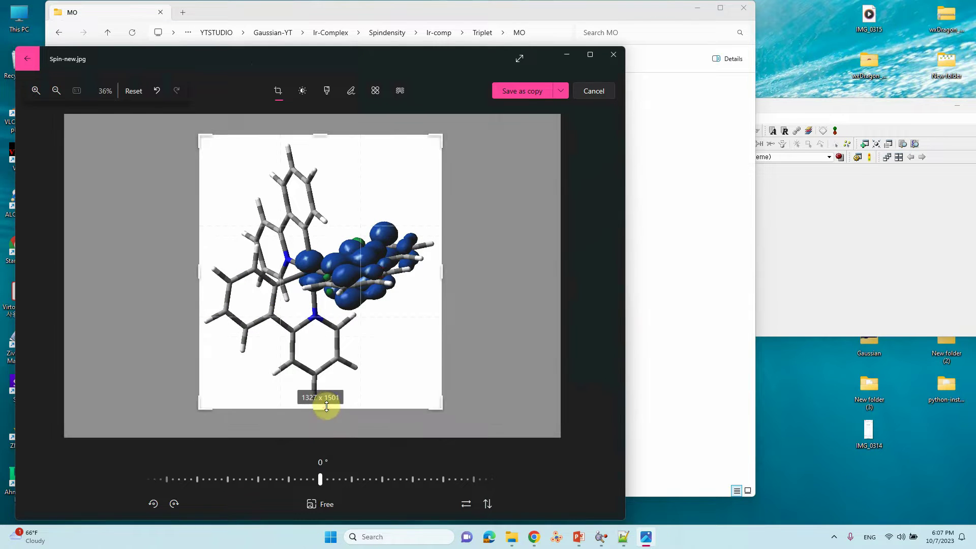
click(560, 91)
click(542, 118)
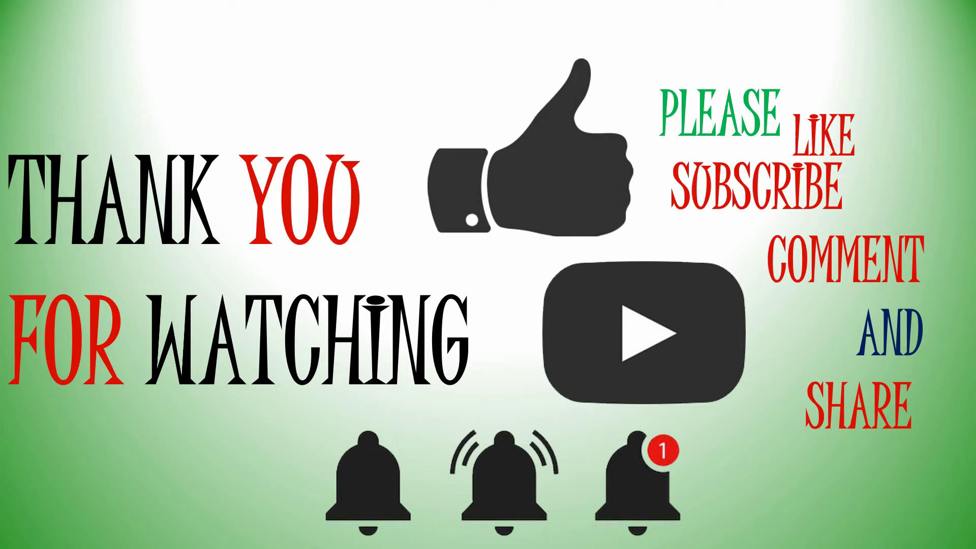
click(704, 344)
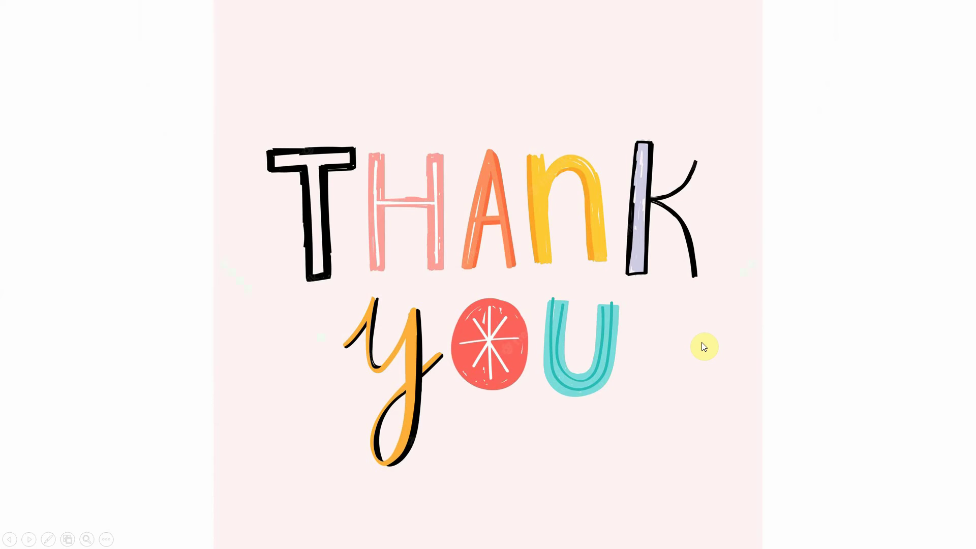